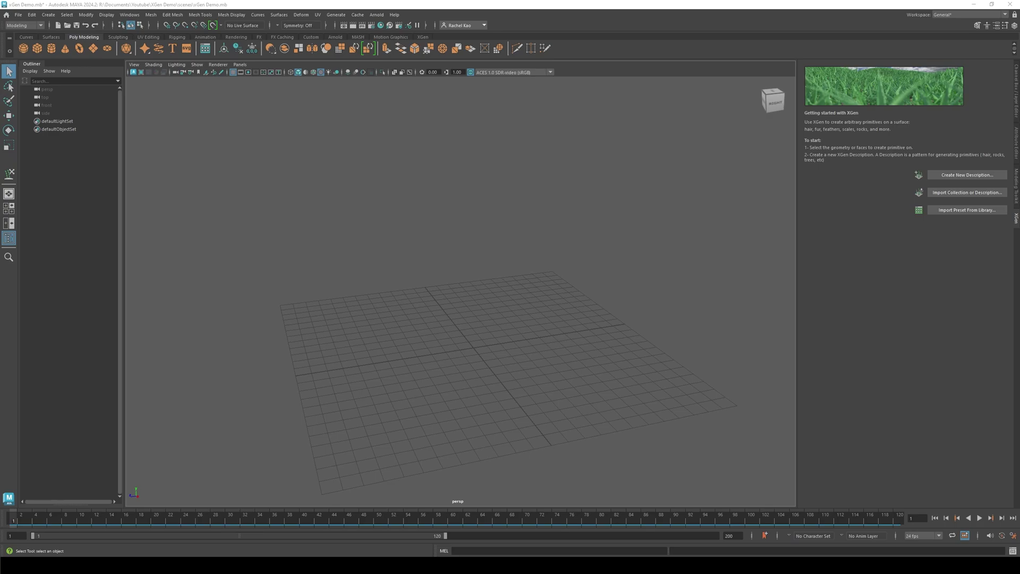
Step: Create a polygon plane at the grid's centre and scale it into a rectangle about 3.2 by 7.9 units
left_click(93, 48)
right_click_drag(470, 365, 510, 387, "alt")
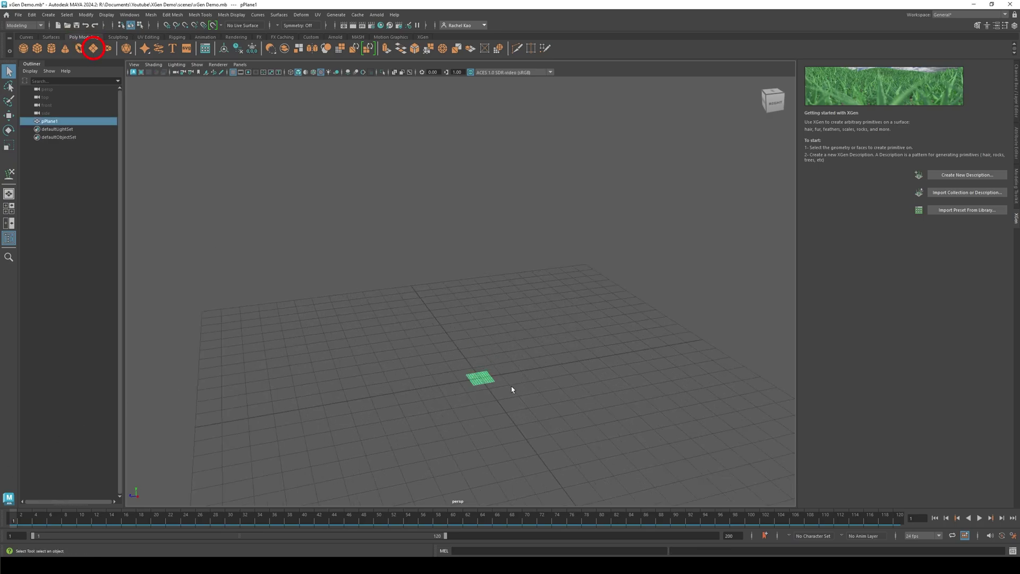
middle_click_drag(511, 387, 488, 335, "alt")
right_click_drag(487, 335, 526, 313, "alt")
left_click_drag(526, 314, 503, 343, "alt")
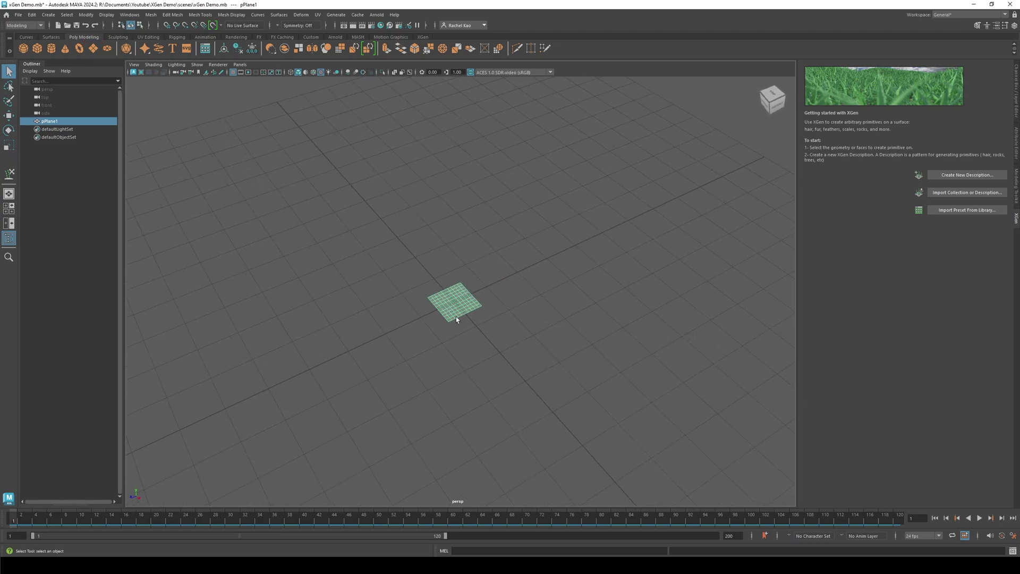
key("r")
left_click_drag(454, 302, 371, 337)
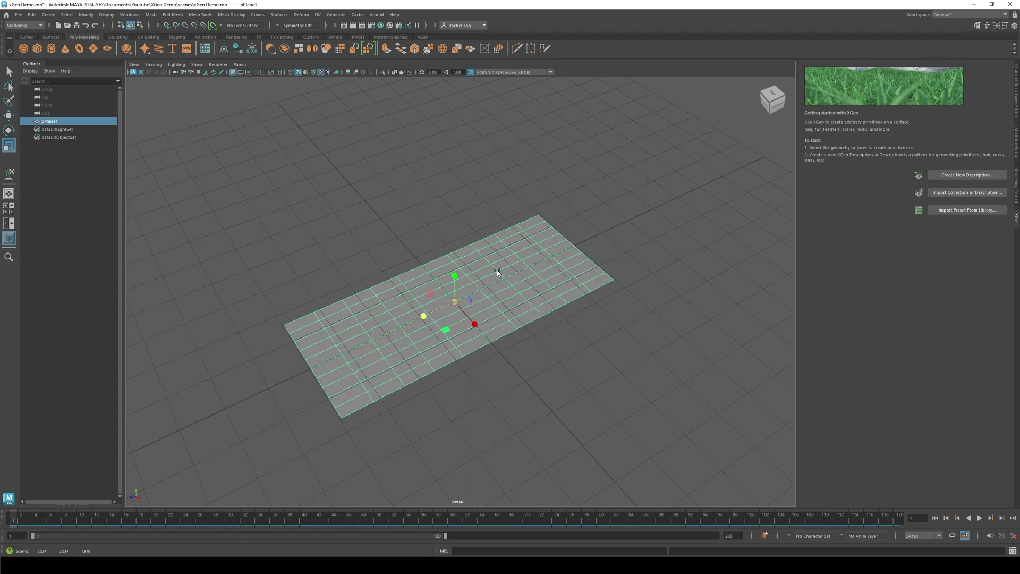
Step: Set the plane's width and height subdivisions to 1 and widen it slightly in X to a scale of about 3.48
left_click(1016, 99)
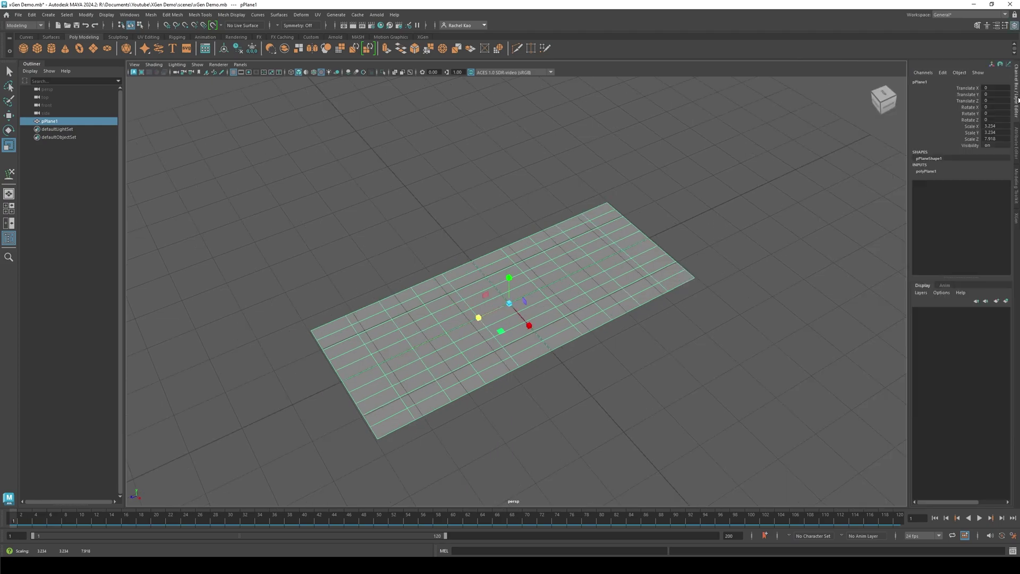
left_click(932, 172)
double_click(990, 197)
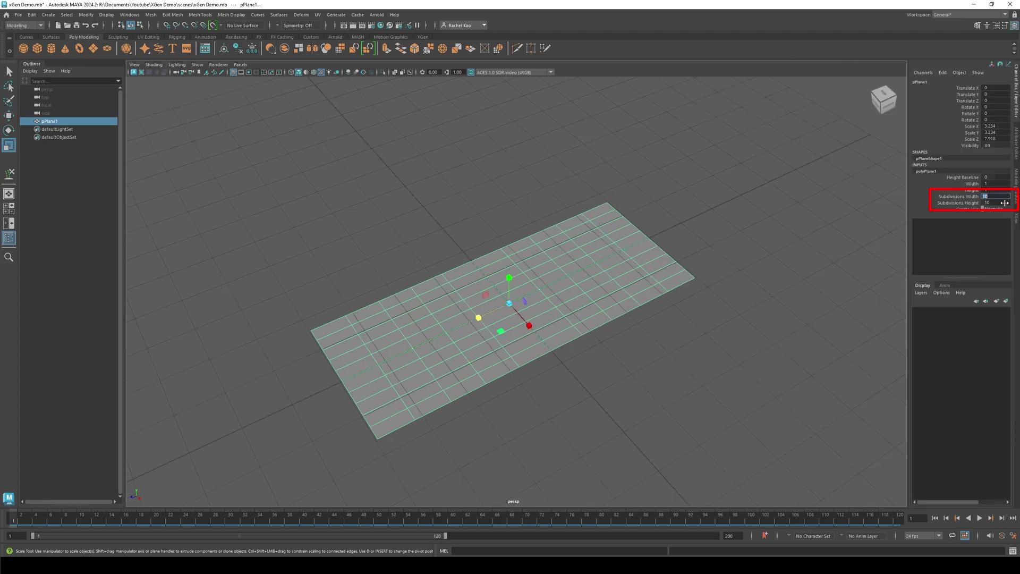
key("Return")
double_click(1002, 202)
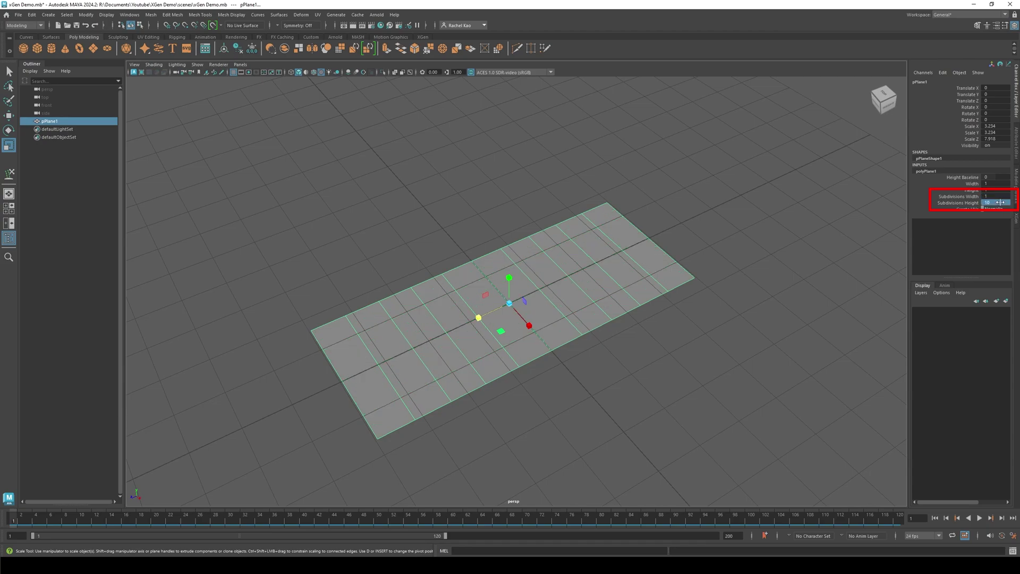
type("1")
key("Return")
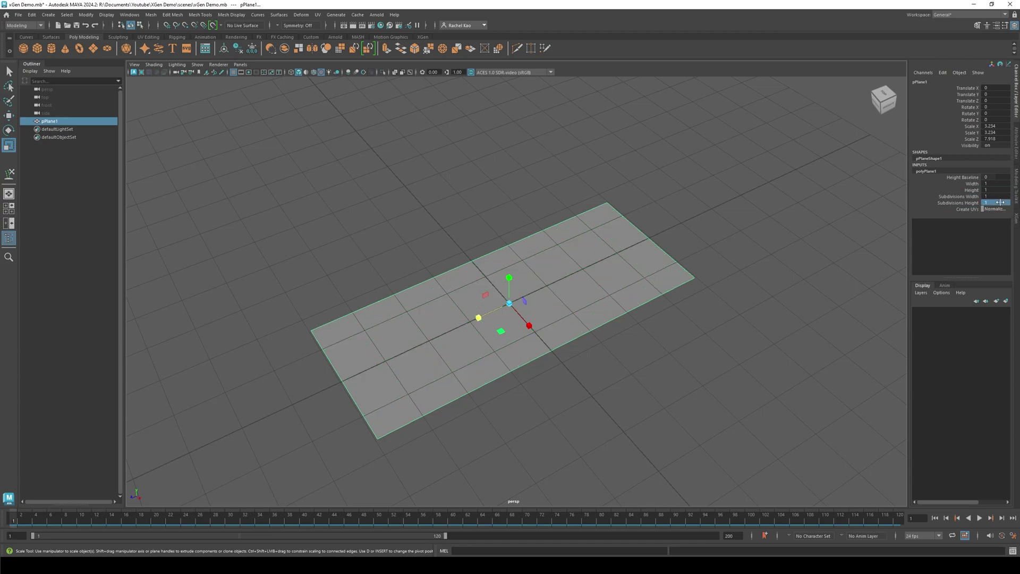
left_click_drag(772, 260, 754, 265, "alt")
left_click_drag(521, 323, 523, 326)
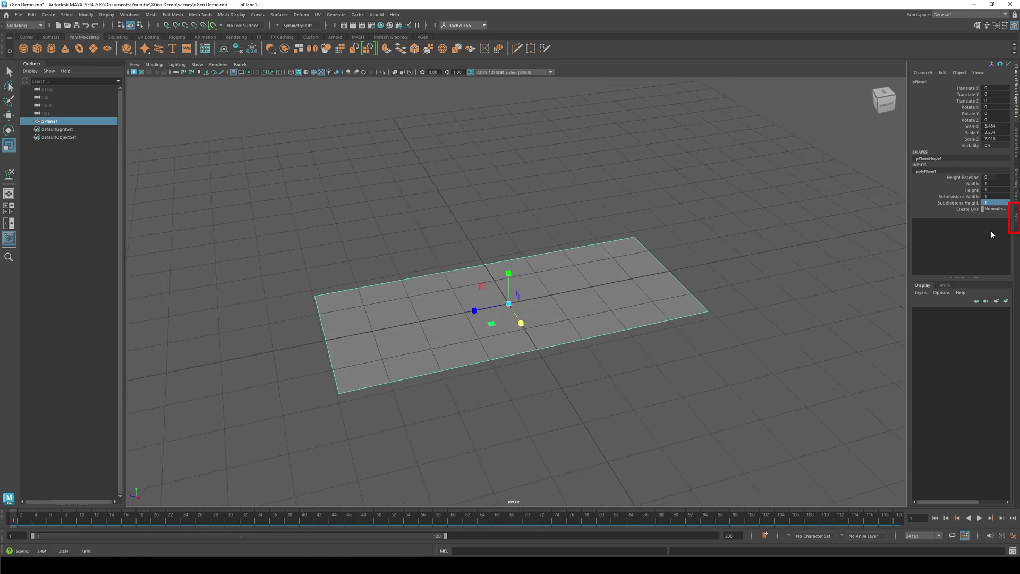
Step: Create an XGen description hair_001 on the plane in a new collection xgendemo, controlled by placing and shaping guides
left_click(1015, 218)
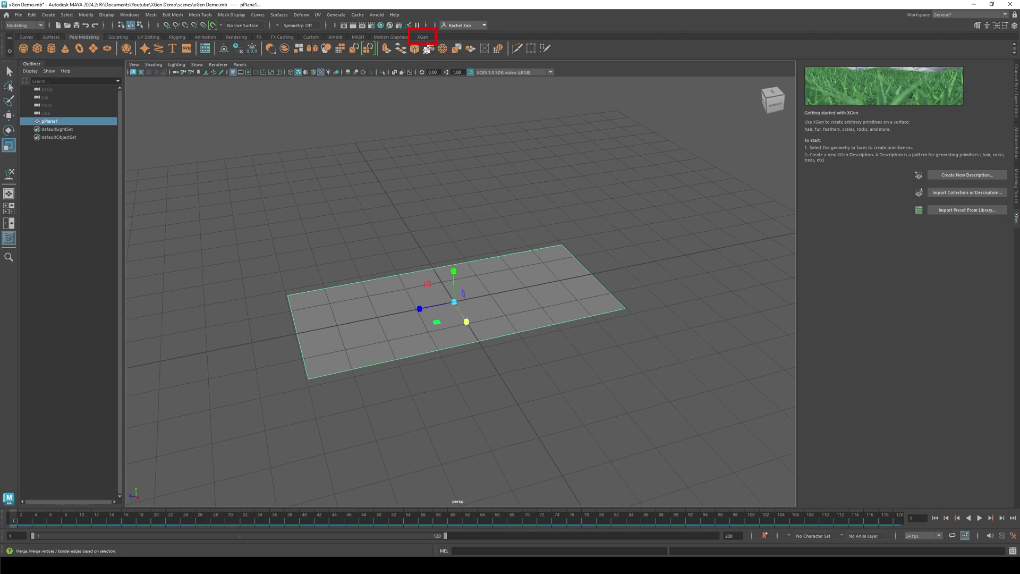
left_click(423, 37)
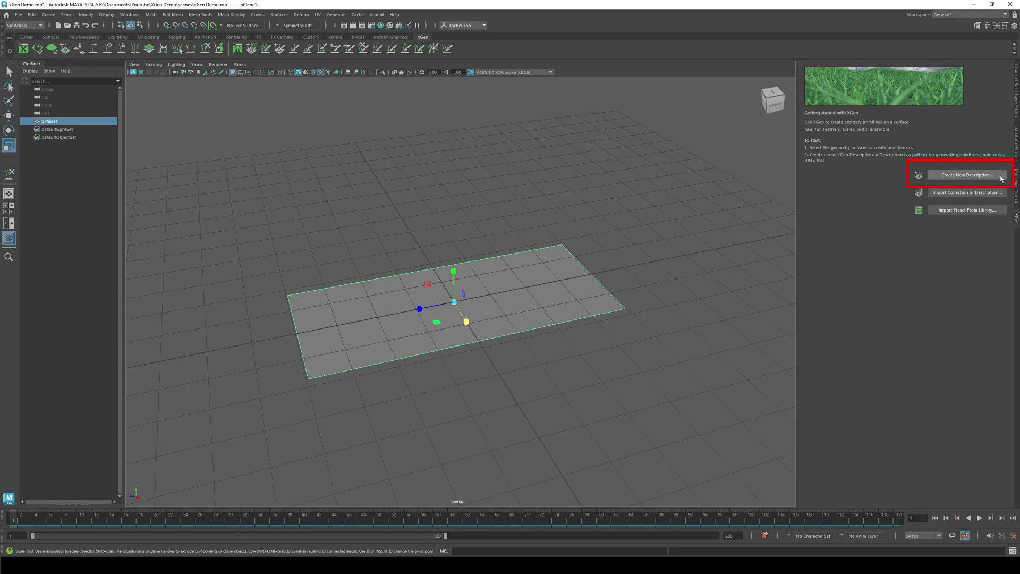
left_click(1000, 177)
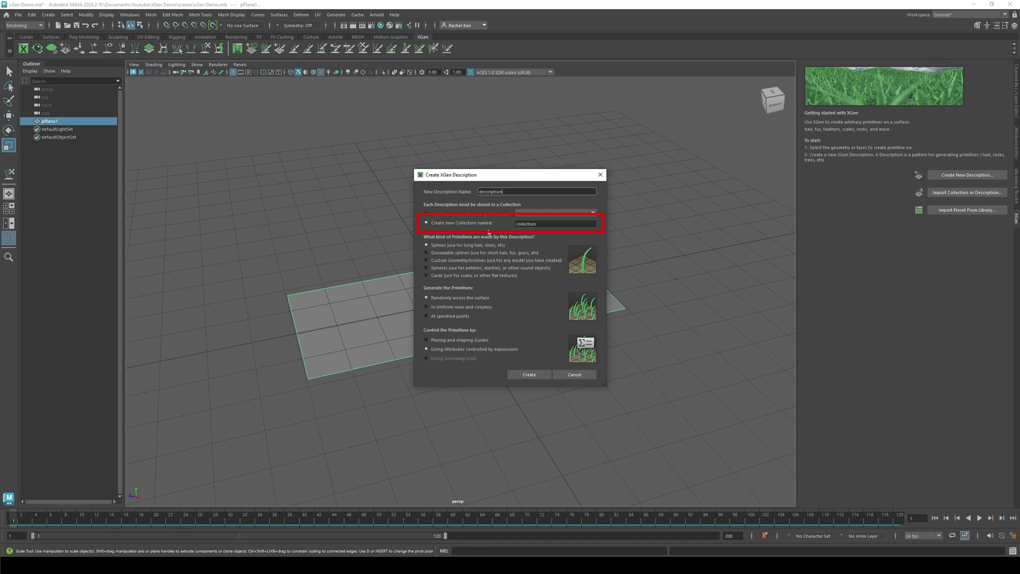
left_click_drag(550, 226, 509, 224)
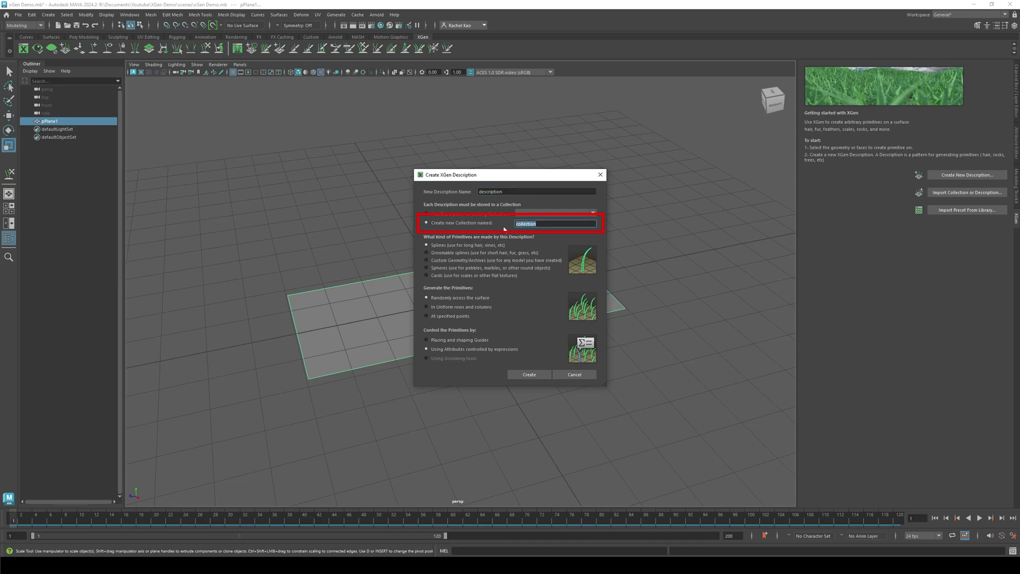
type("xgendemo")
left_click_drag(503, 192, 474, 191)
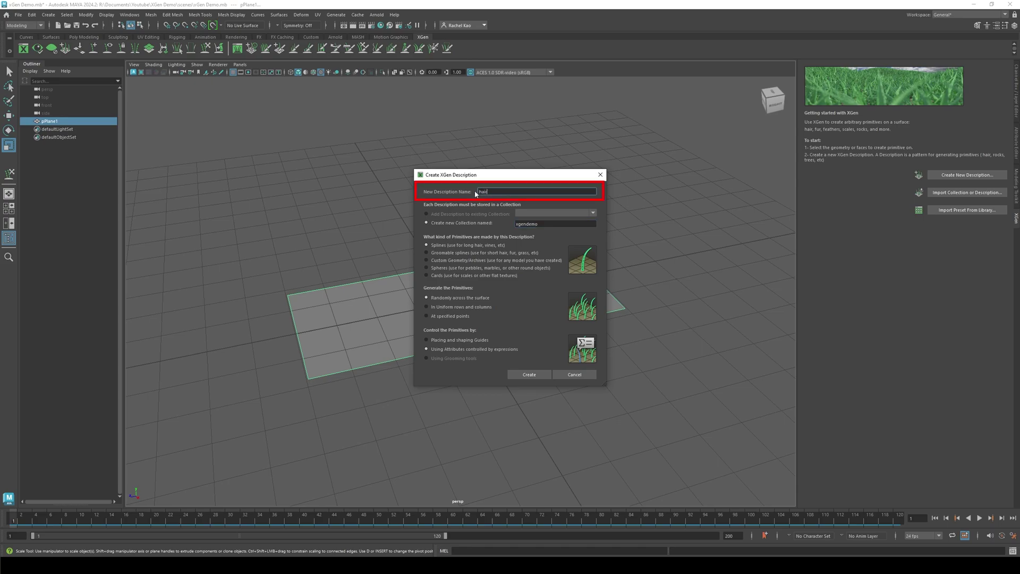
type("hair_001")
left_click(426, 340)
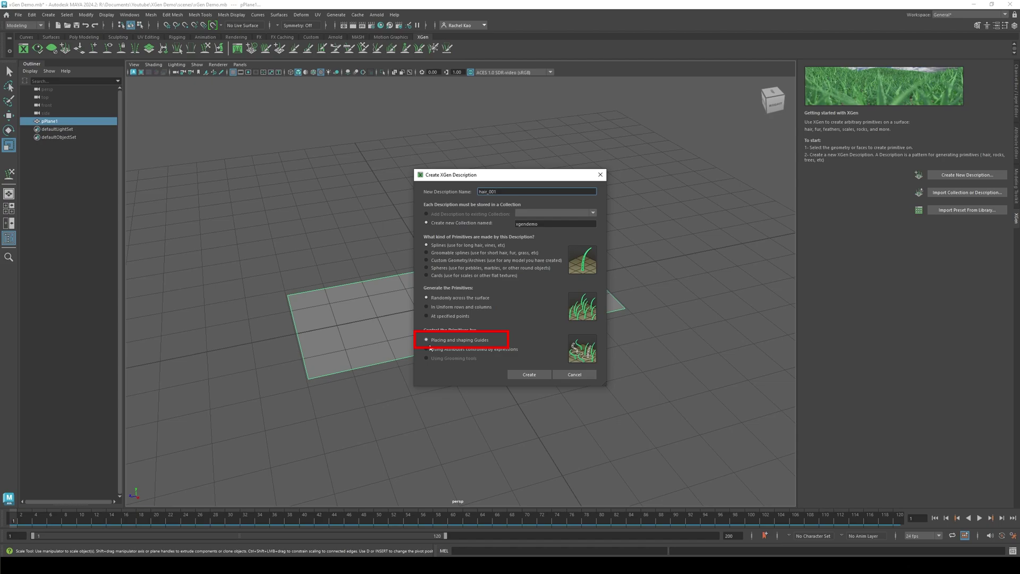
left_click(543, 375)
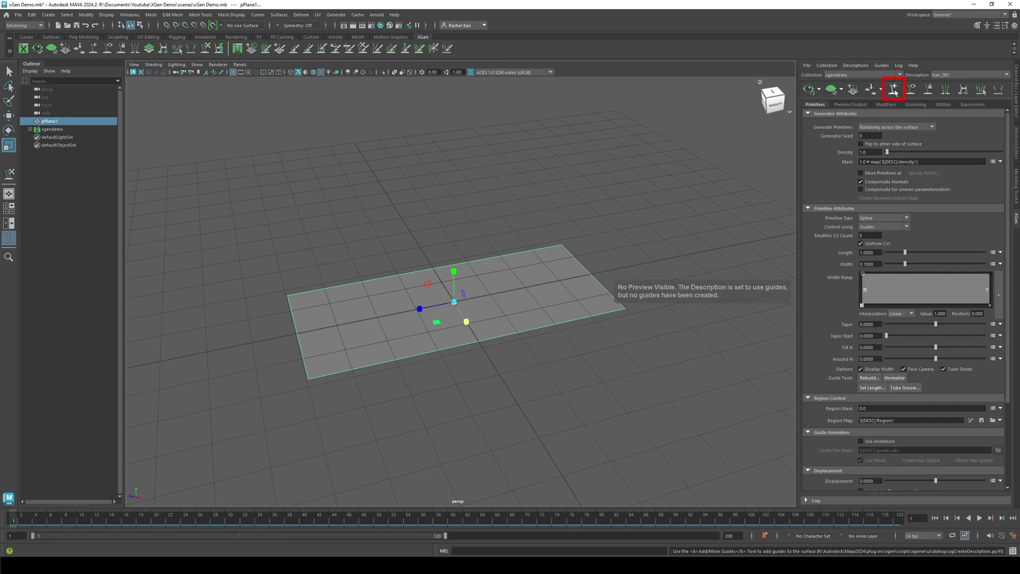
Step: Place eight hair guides in two rows across the plane and update the XGen preview
left_click(893, 90)
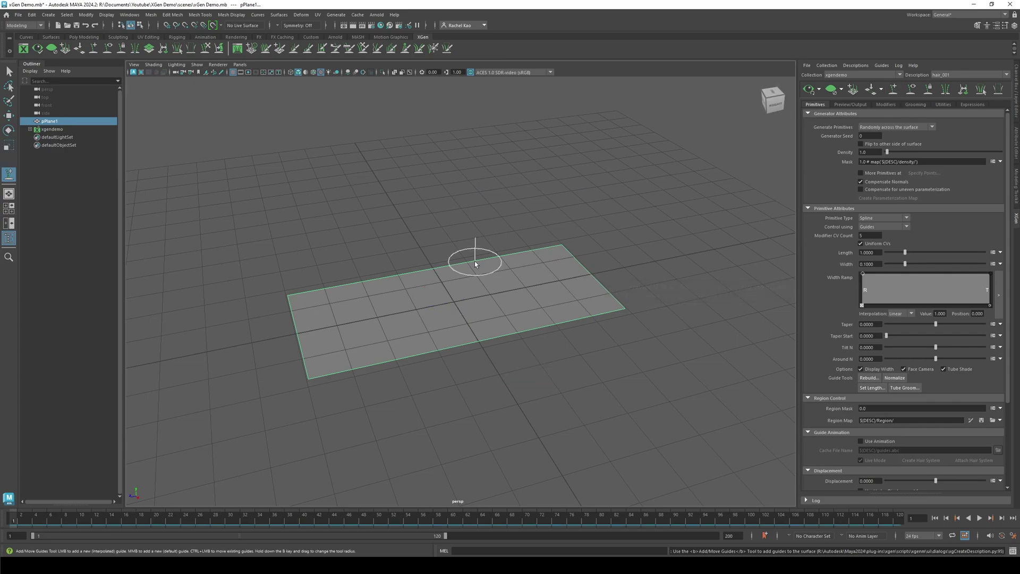
left_click(360, 341)
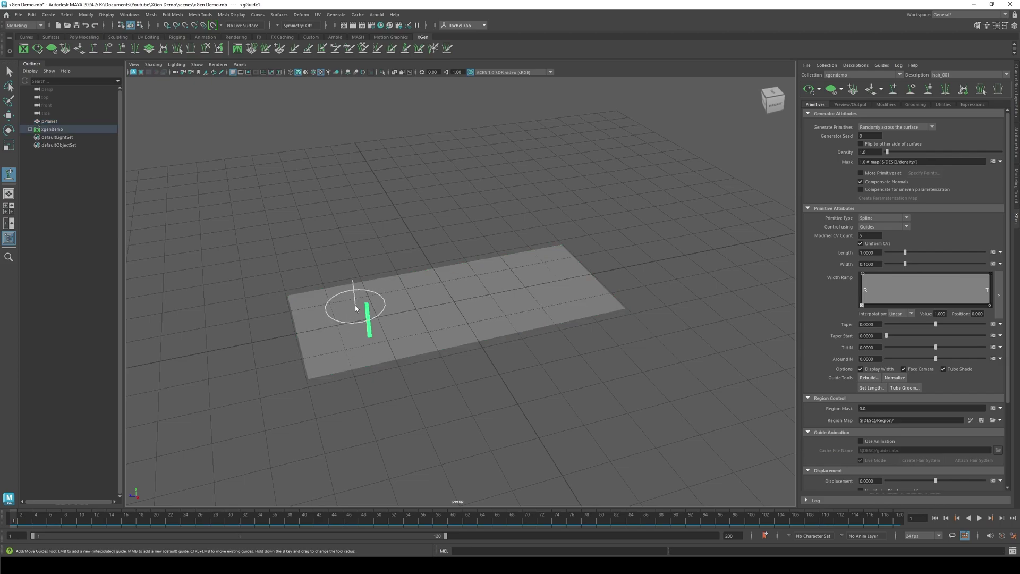
left_click(362, 303)
left_click(415, 298)
left_click(424, 321)
left_click(494, 303)
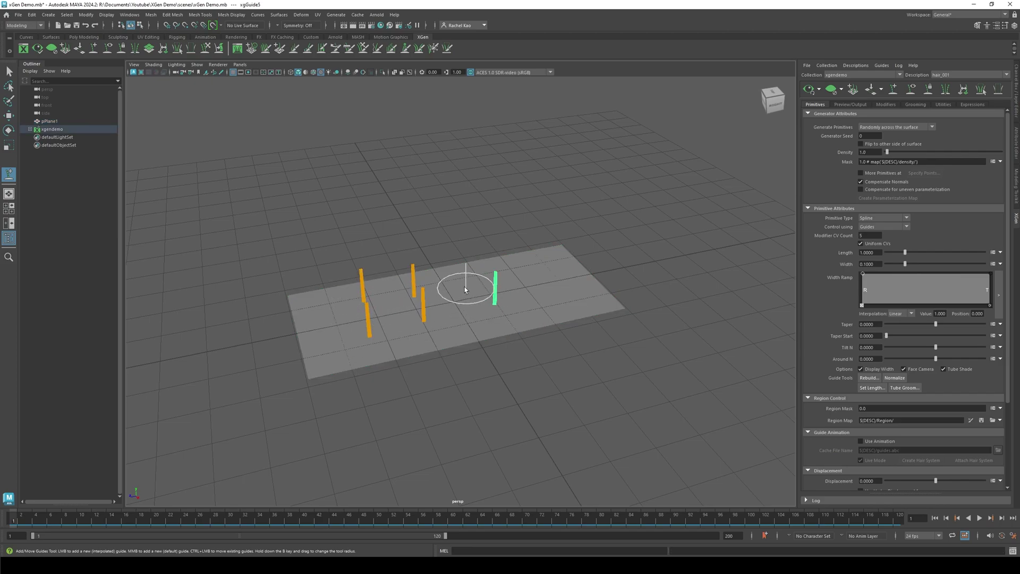
left_click(463, 283)
left_click_drag(516, 287, 499, 313, "alt")
left_click(565, 318)
left_click(527, 265)
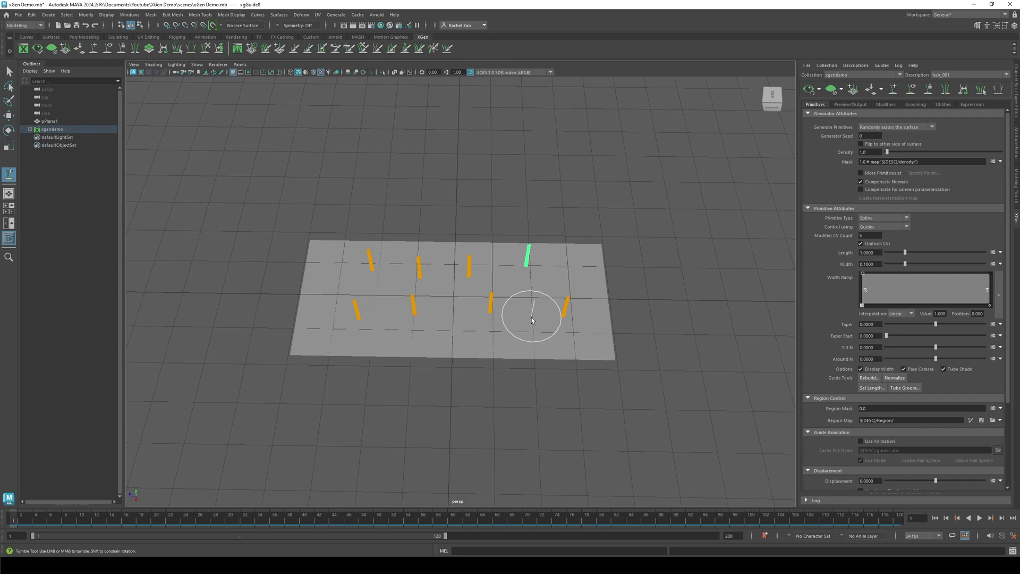
left_click(810, 91)
left_click_drag(671, 291, 687, 269, "alt")
Step: Select all the guides, stretch them vertically to about 22.5 times their height, and update the XGen preview
left_click(9, 70)
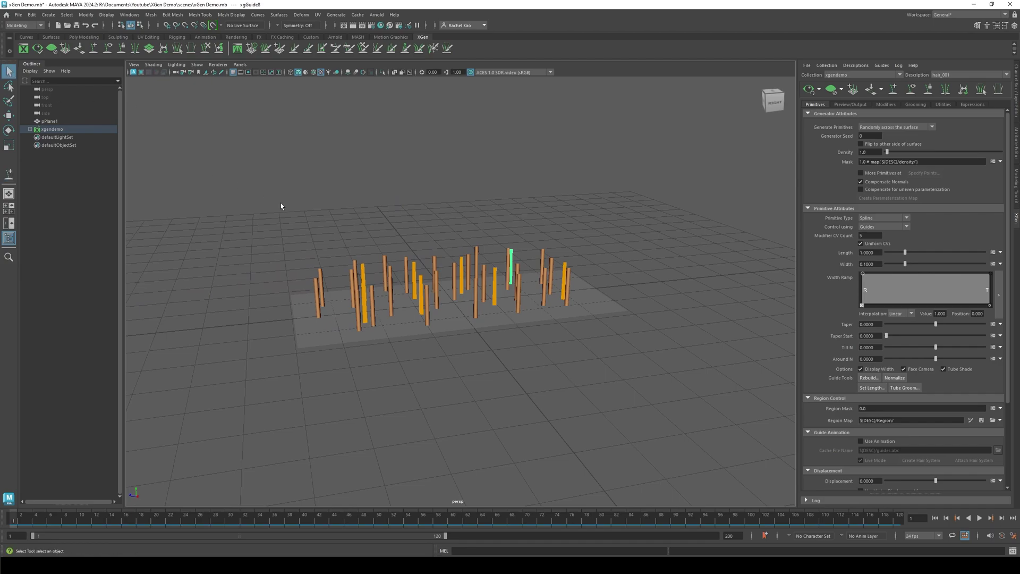
left_click_drag(295, 215, 594, 301)
scroll(593, 287, "down", 5)
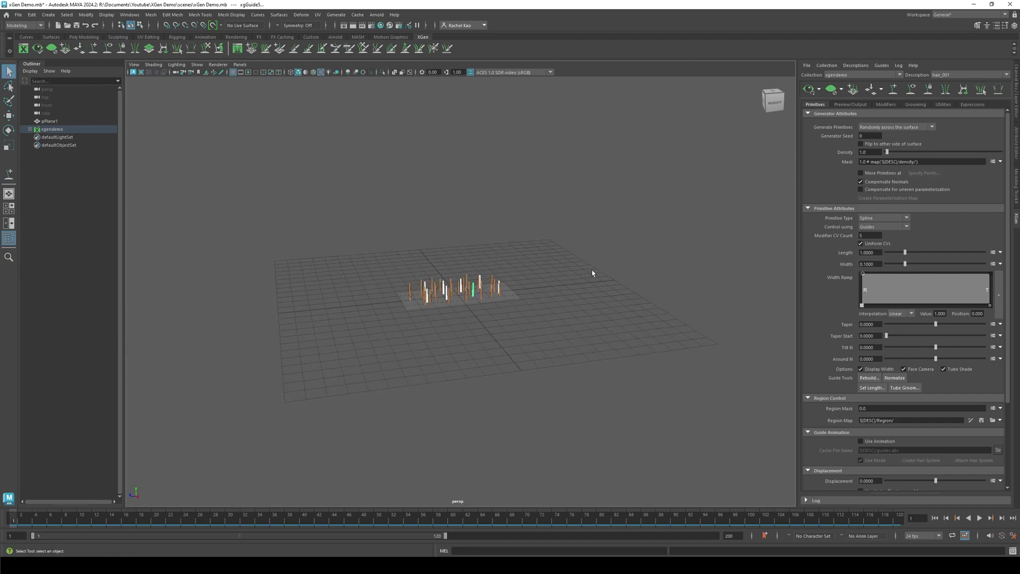
key("r")
left_click_drag(467, 339, 470, 221)
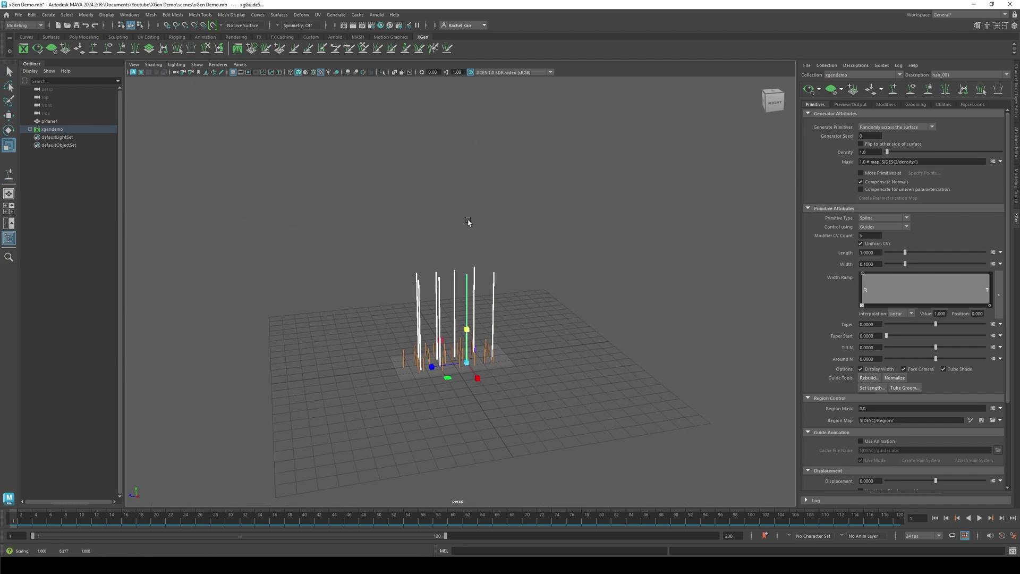
left_click_drag(466, 325, 467, 255)
scroll(466, 287, "down", 3)
middle_click_drag(465, 313, 462, 350, "alt")
left_click_drag(462, 352, 463, 342)
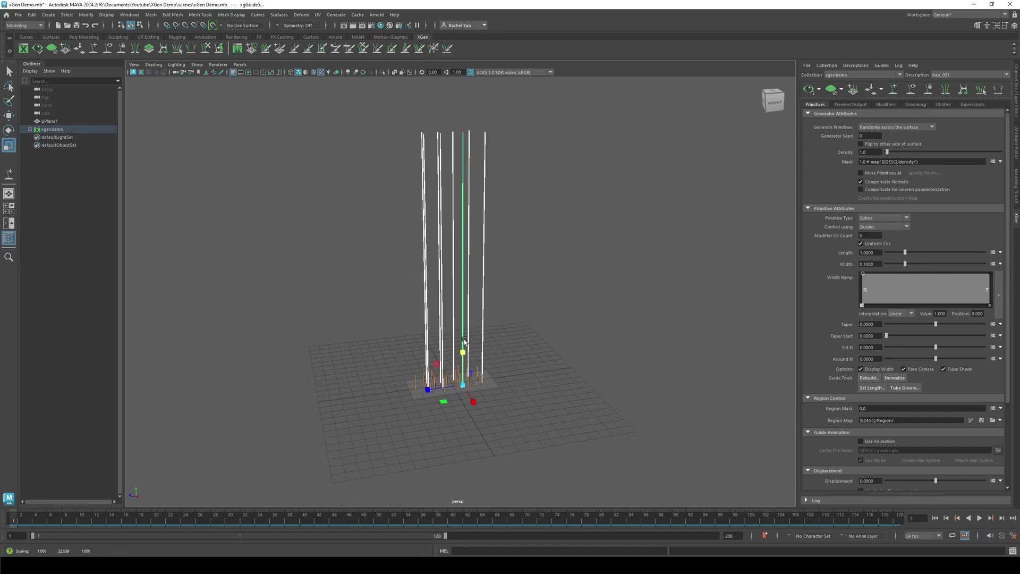
left_click_drag(558, 304, 586, 331, "alt")
left_click(810, 89)
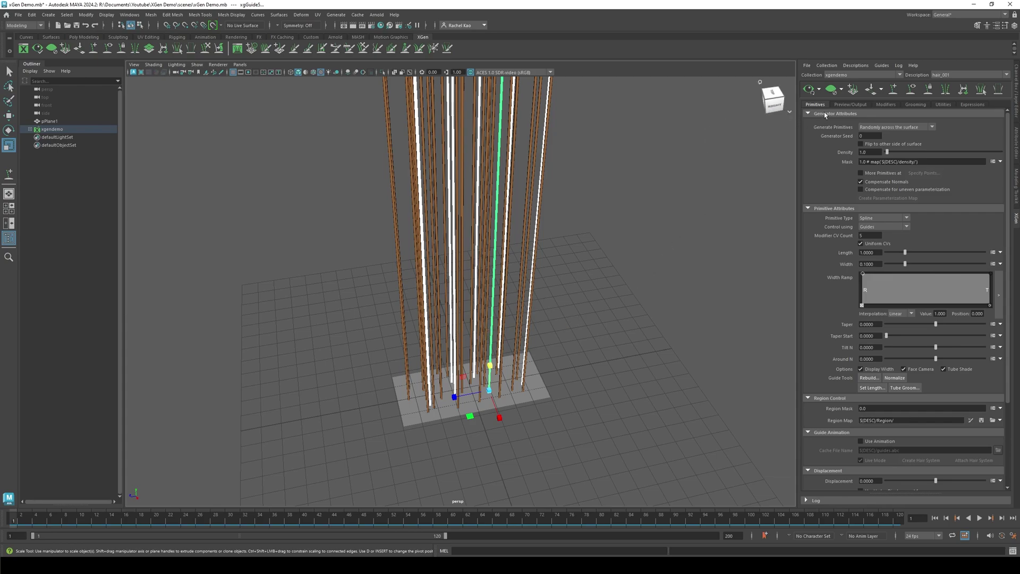
Step: Turn off the preview limit that shows only primitives in the view and return to the primitive settings
left_click(845, 106)
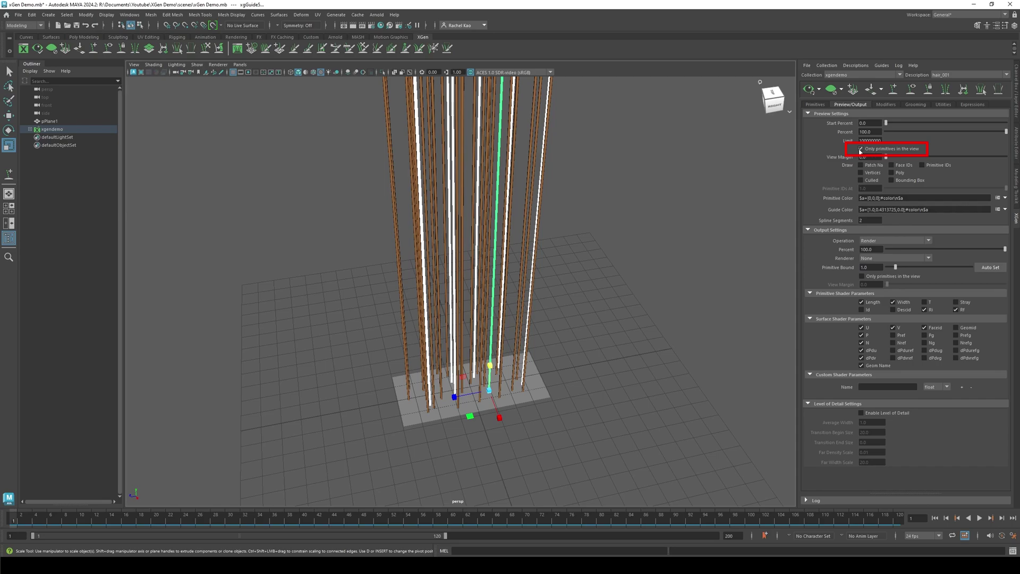
left_click(860, 149)
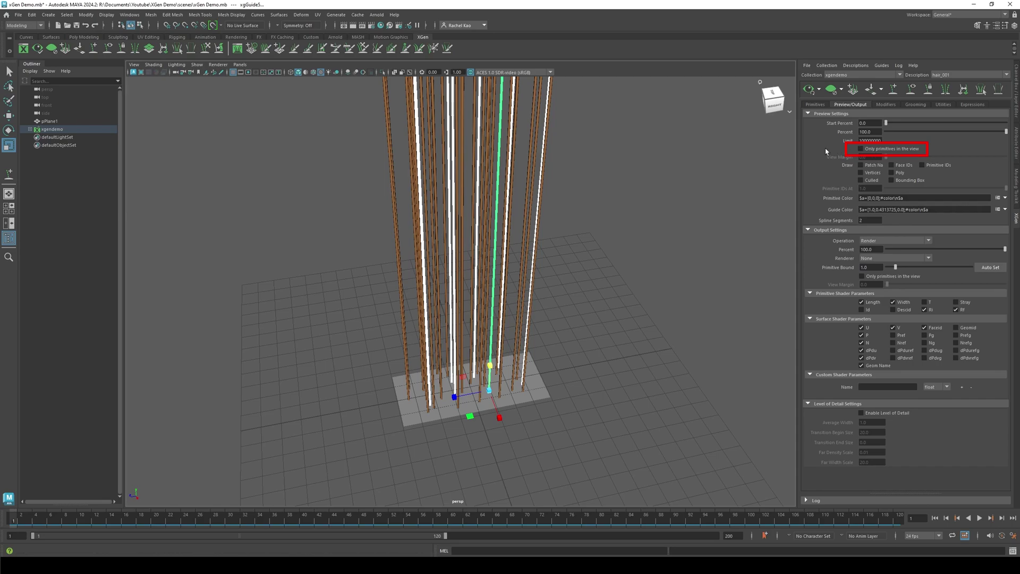
left_click(814, 105)
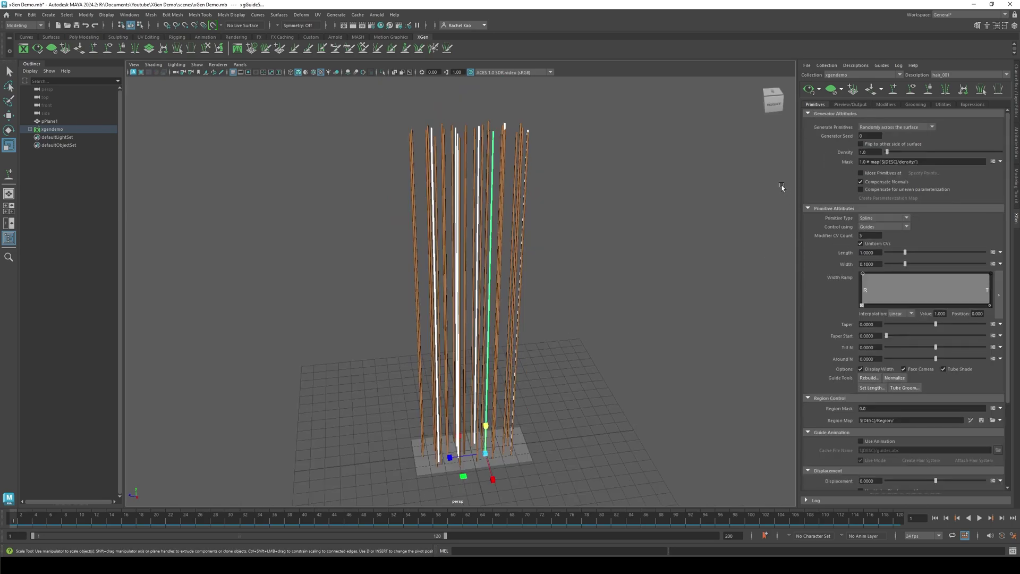
Step: Set the hair primitives' density to 50
mouse_move(887, 153)
left_mouse_down()
mouse_move(942, 153)
mouse_move(882, 154)
left_mouse_up()
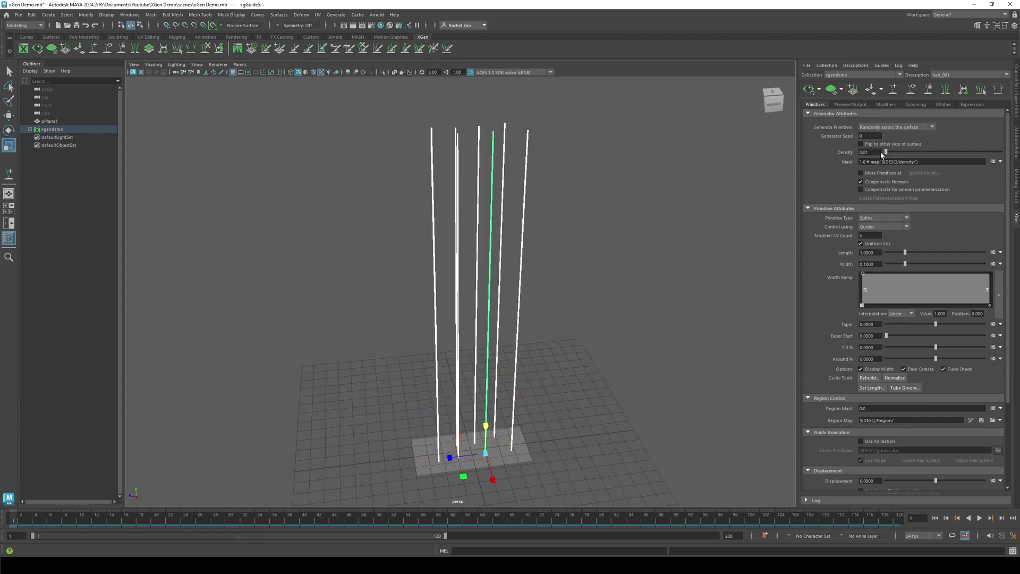
double_click(873, 153)
type("50")
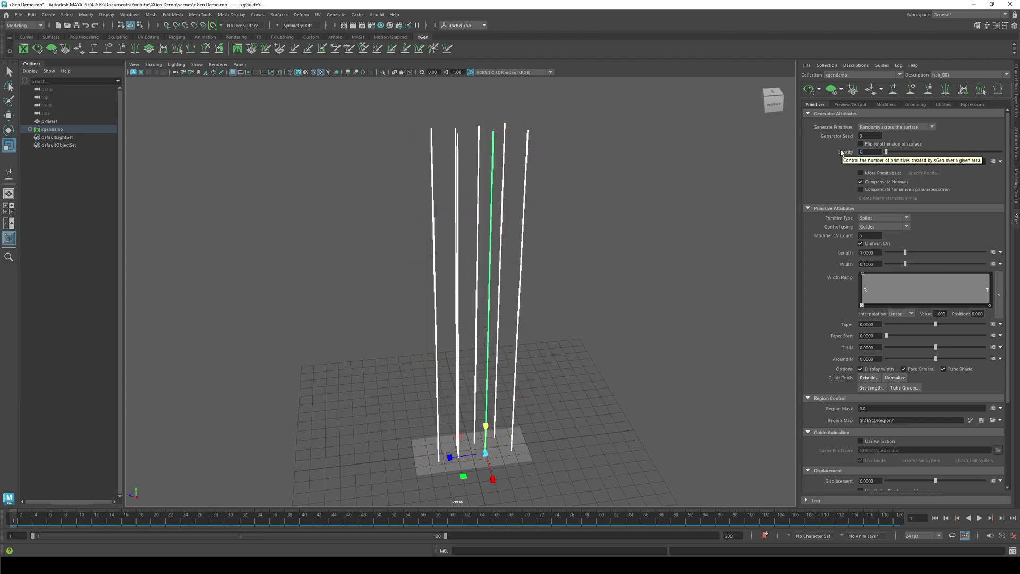
key("Return")
Step: Create a paintable map named mask with a black start color for the density mask and frame the plane
left_click(1000, 162)
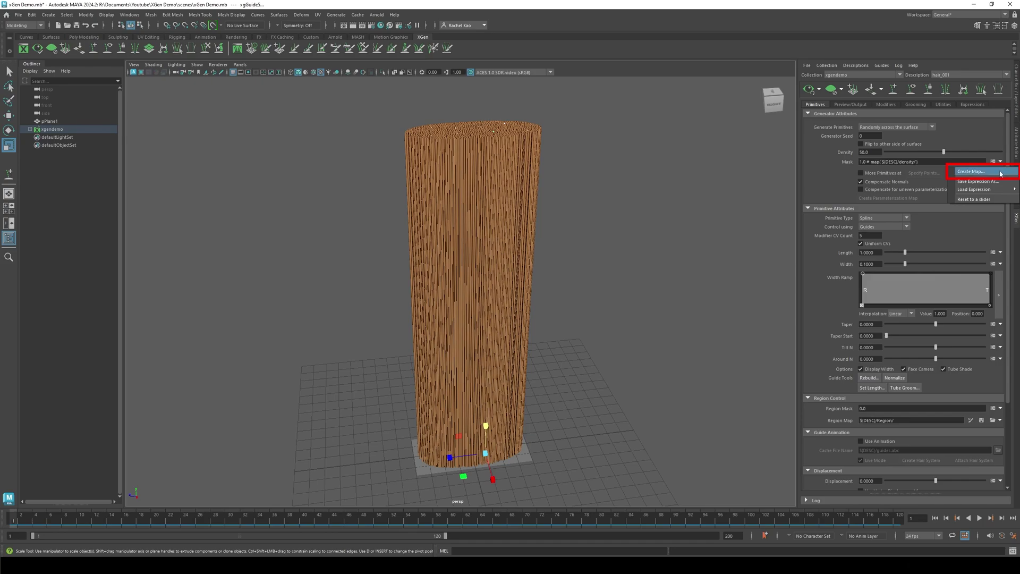
left_click(1000, 173)
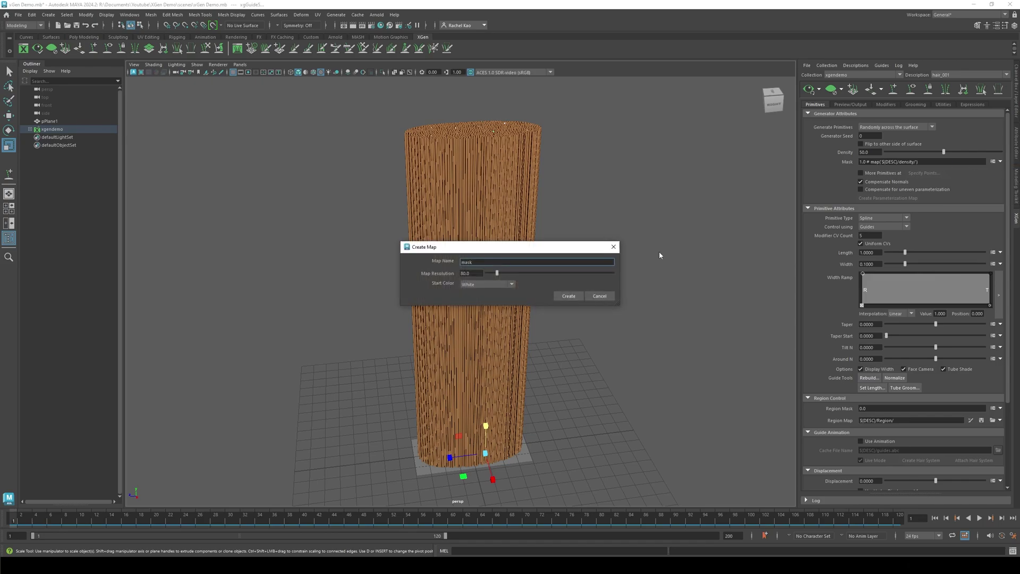
left_click(509, 285)
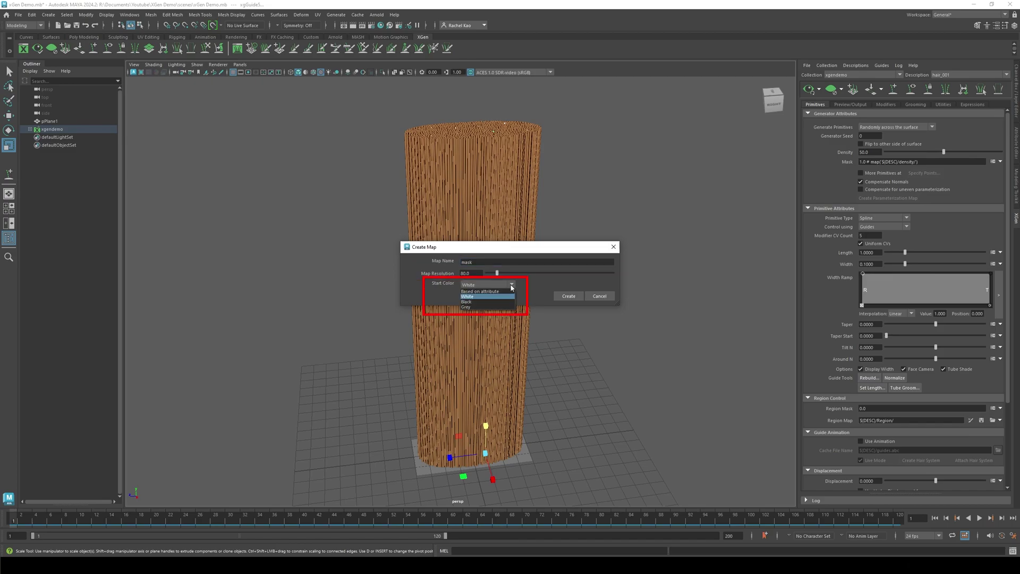
left_click(502, 301)
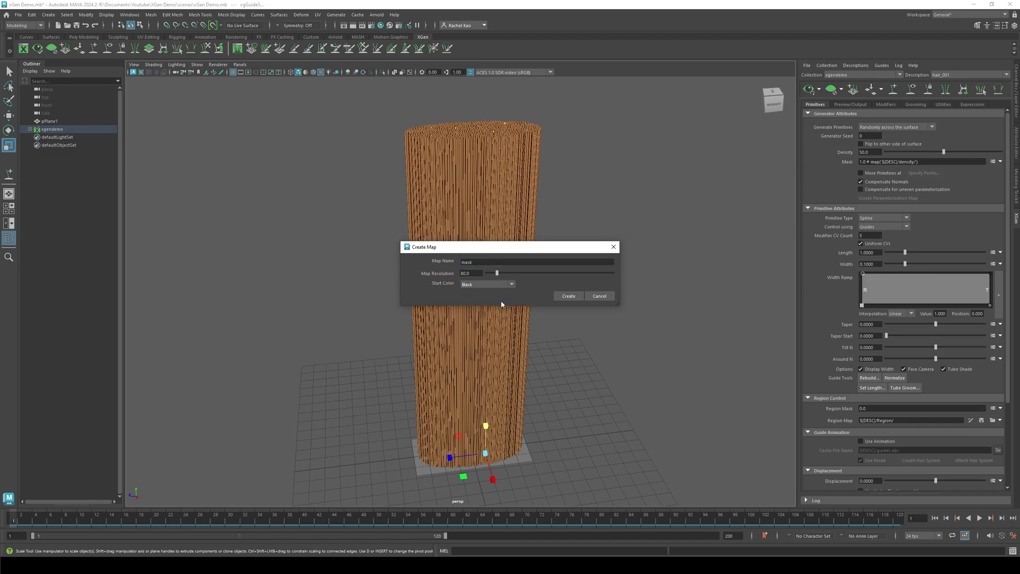
left_click(567, 297)
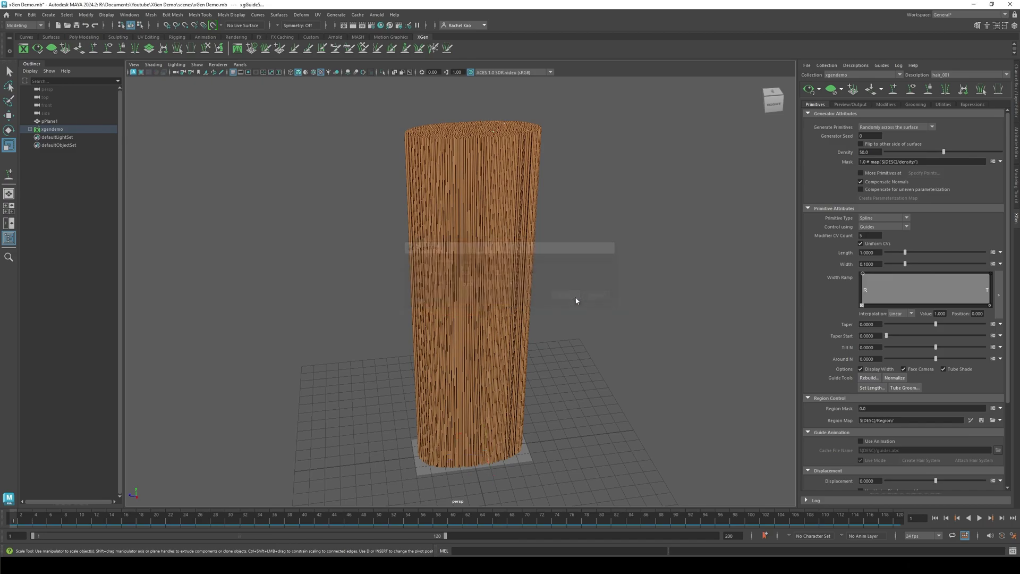
right_click_drag(599, 309, 649, 273, "alt")
left_click_drag(649, 273, 656, 268, "alt")
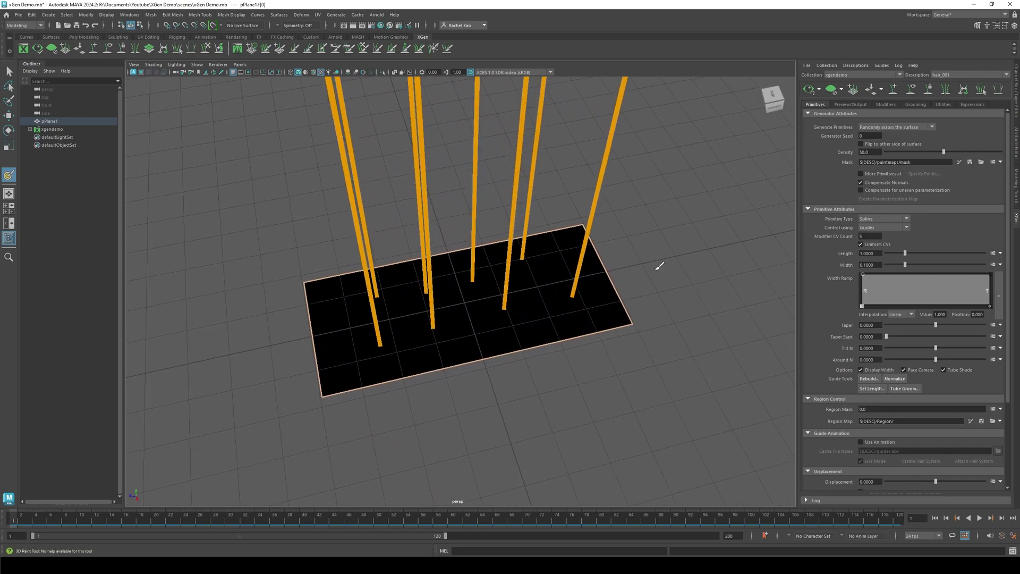
Step: Paint a white oval across the plane's centre with the solid brush at a radius of about 0.24, and save the density mask
double_click(14, 178)
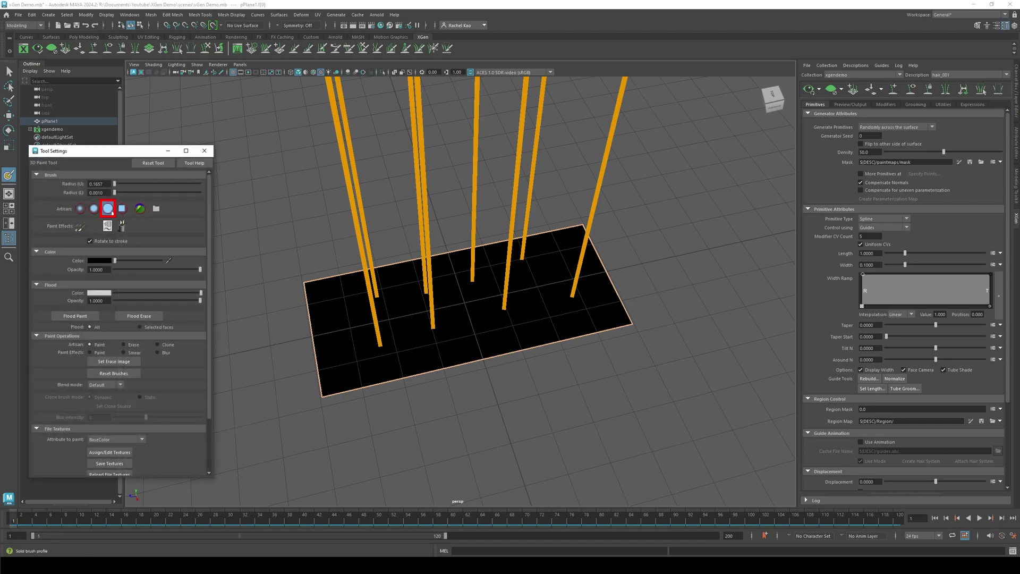
left_click_drag(115, 260, 162, 261)
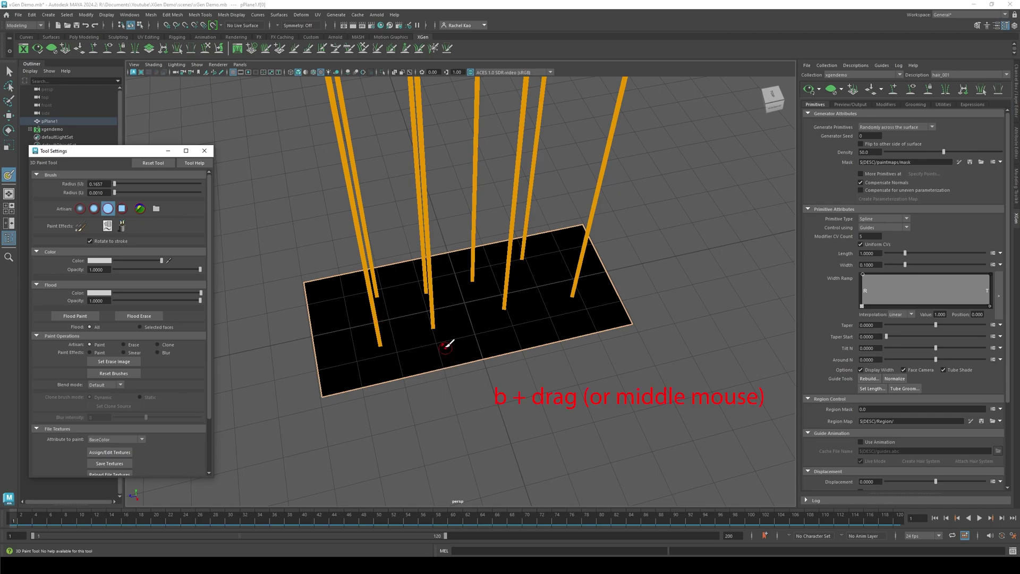
mouse_move(442, 342)
left_mouse_down()
mouse_move(455, 341)
mouse_move(440, 342)
left_mouse_up()
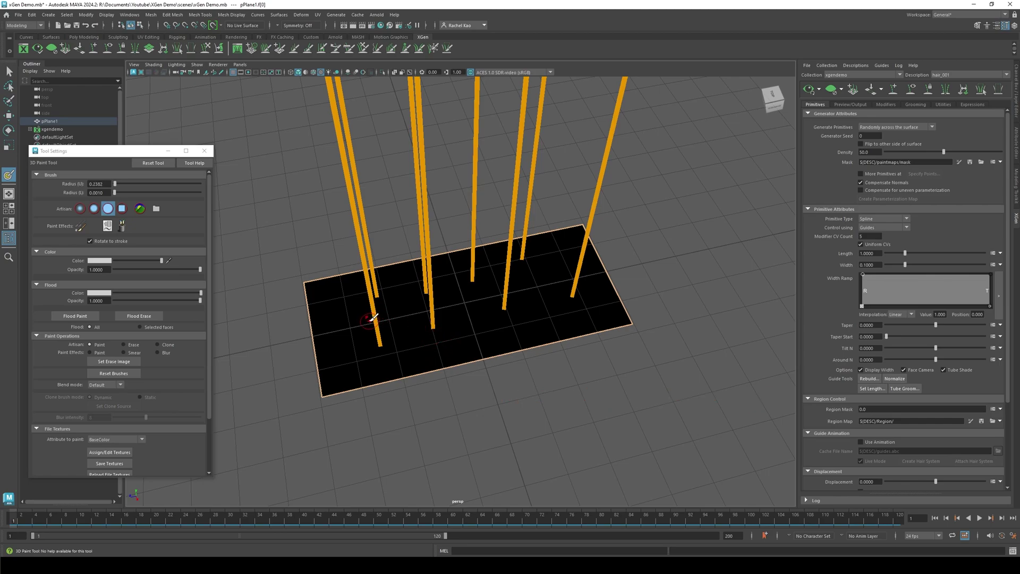
mouse_move(366, 321)
left_mouse_down()
mouse_move(451, 288)
mouse_move(555, 281)
mouse_move(392, 325)
mouse_move(531, 271)
mouse_move(550, 290)
mouse_move(388, 329)
mouse_move(542, 301)
mouse_move(382, 321)
left_mouse_up()
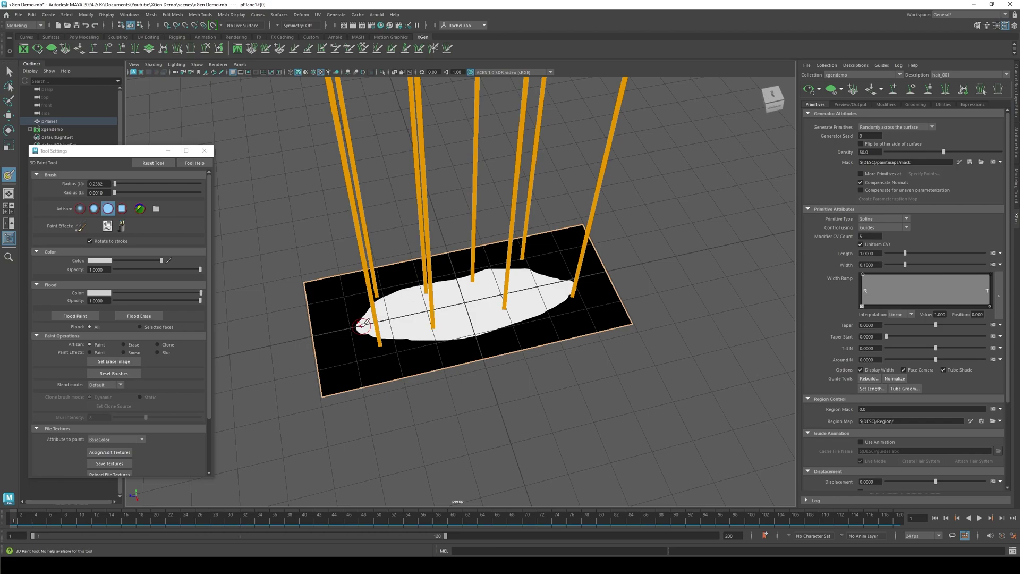
left_click_drag(382, 321, 414, 306)
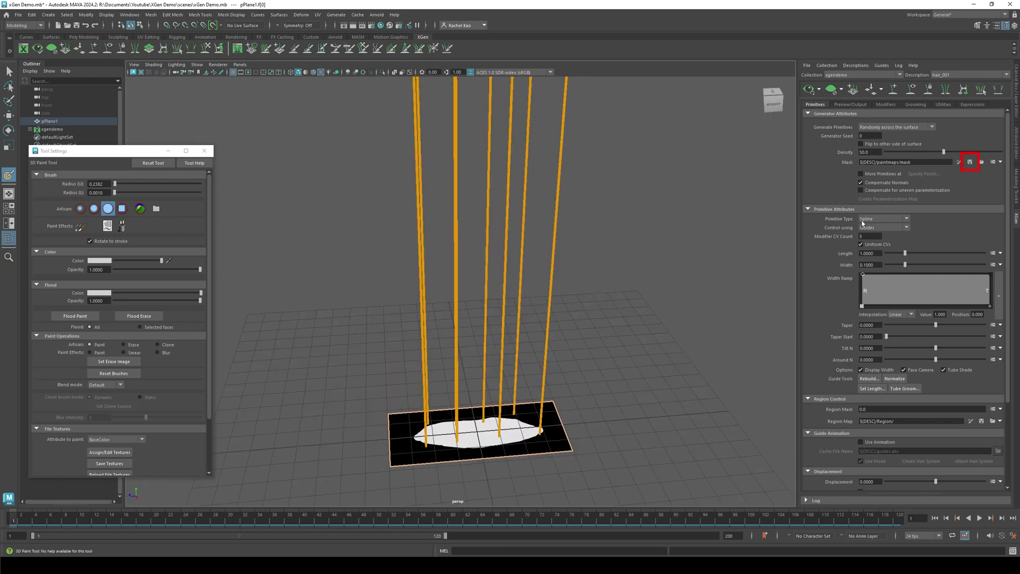
left_click(970, 162)
Step: Paint a row of seven separate white dots around the front of the oval with a brush radius of about 0.15
mouse_move(632, 242)
left_mouse_down("alt")
mouse_move(664, 246)
mouse_move(606, 257)
left_mouse_up("alt")
middle_click_drag(690, 295, 630, 269, "alt")
key("b")
left_click_drag(554, 364, 547, 362)
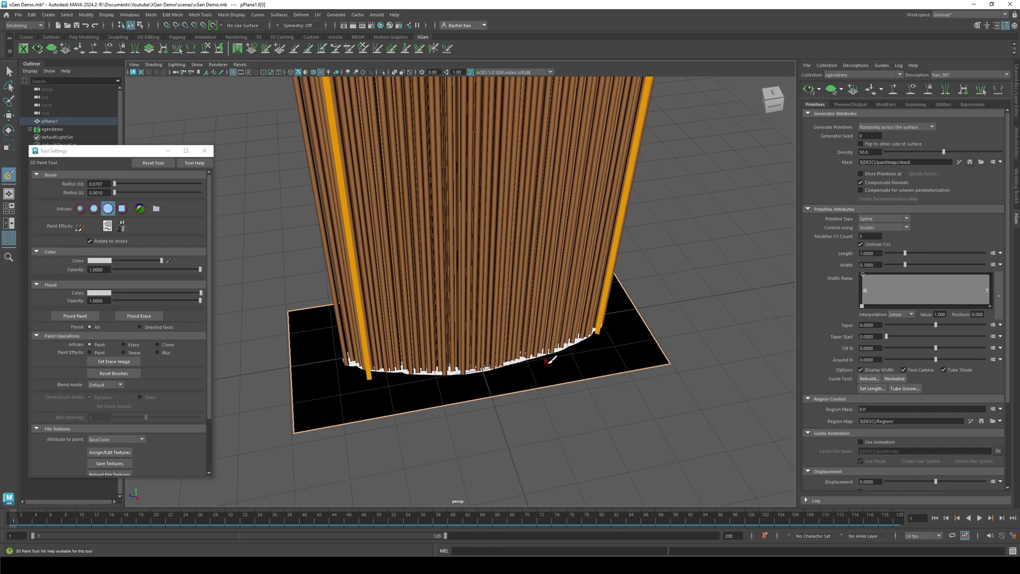
left_click(555, 366)
left_click(589, 351)
left_click(382, 386)
left_click(424, 391)
left_click(346, 375)
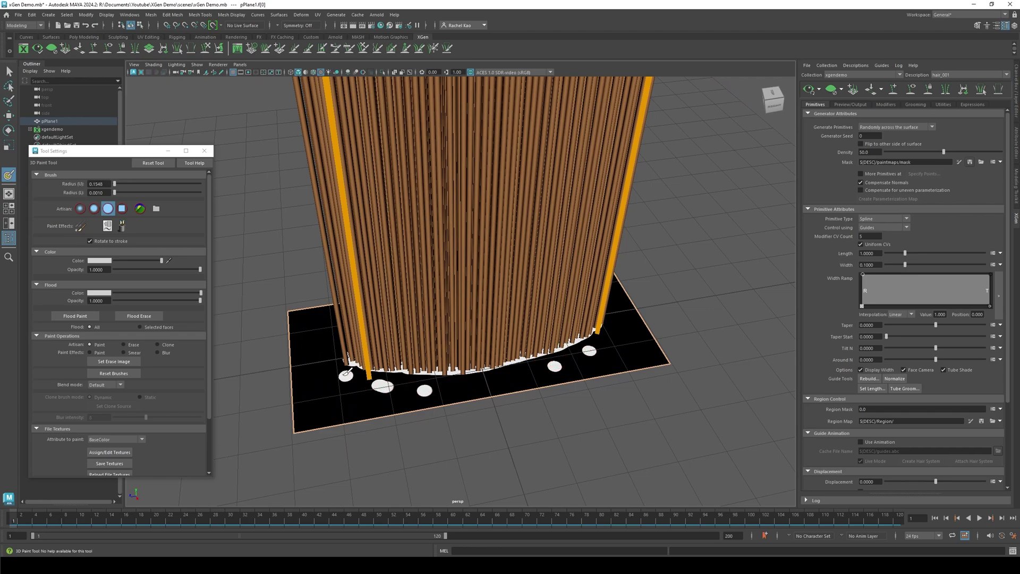
left_click_drag(493, 407, 476, 394, "alt")
left_click(456, 383)
left_click(631, 344)
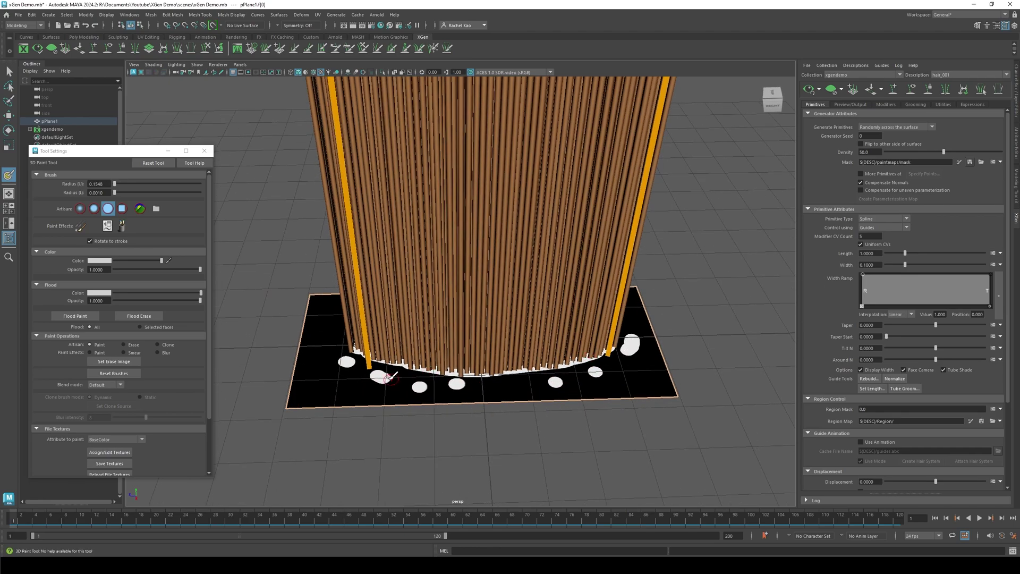
Step: Switch the paint color to black, paint over parts of the white dots, and save the density mask
left_click_drag(162, 260, 115, 260)
left_click(346, 370)
left_click(375, 374)
left_click(416, 394)
left_click(449, 385)
left_click(558, 390)
left_click(590, 378)
left_click(621, 355)
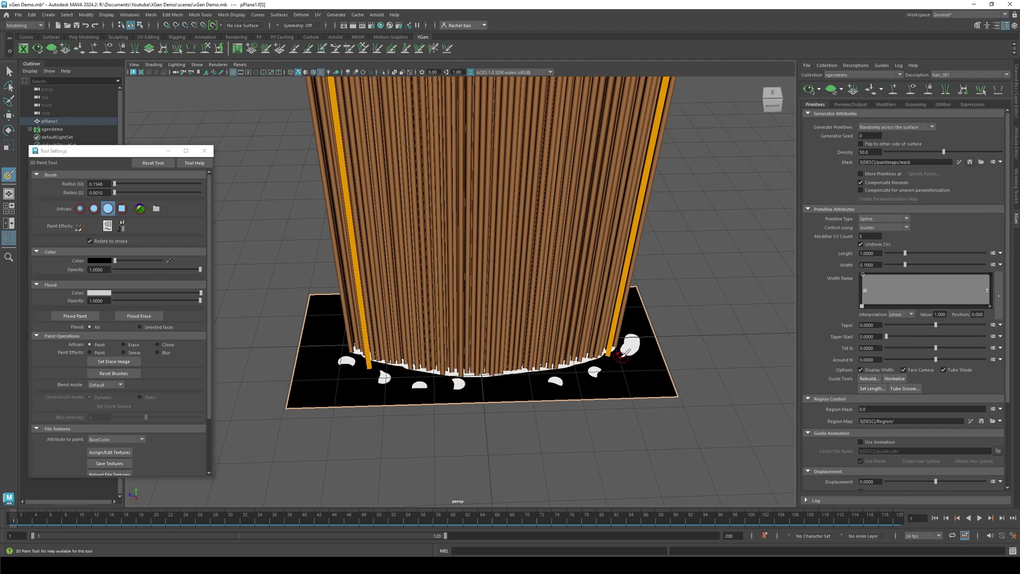
left_click_drag(622, 354, 636, 354)
left_click(639, 333)
left_click(969, 162)
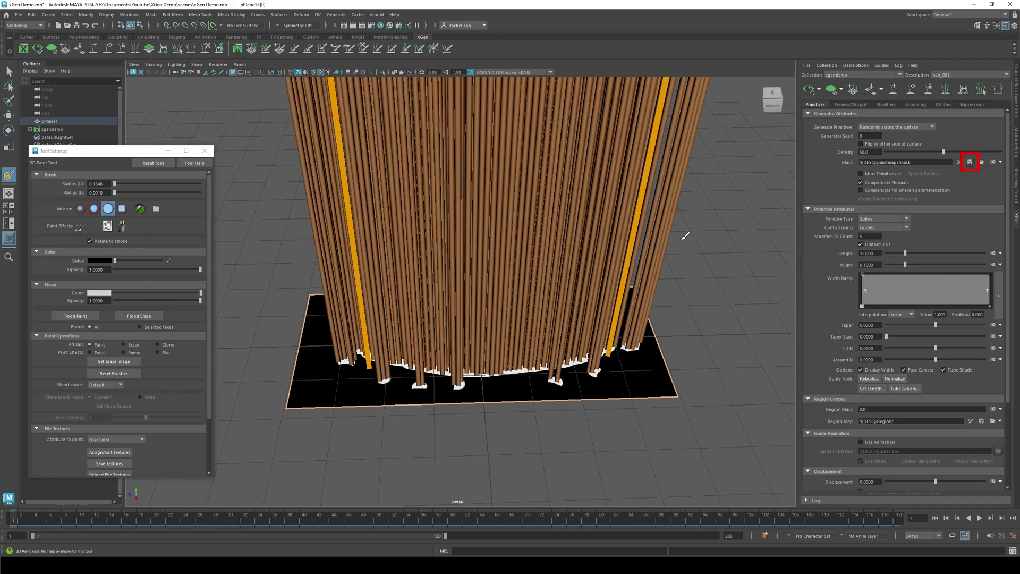
Step: View the hair at full height and clear the XGen preview so only the guides are displayed
scroll(684, 237, "down", 2)
left_click_drag(670, 258, 722, 248, "alt")
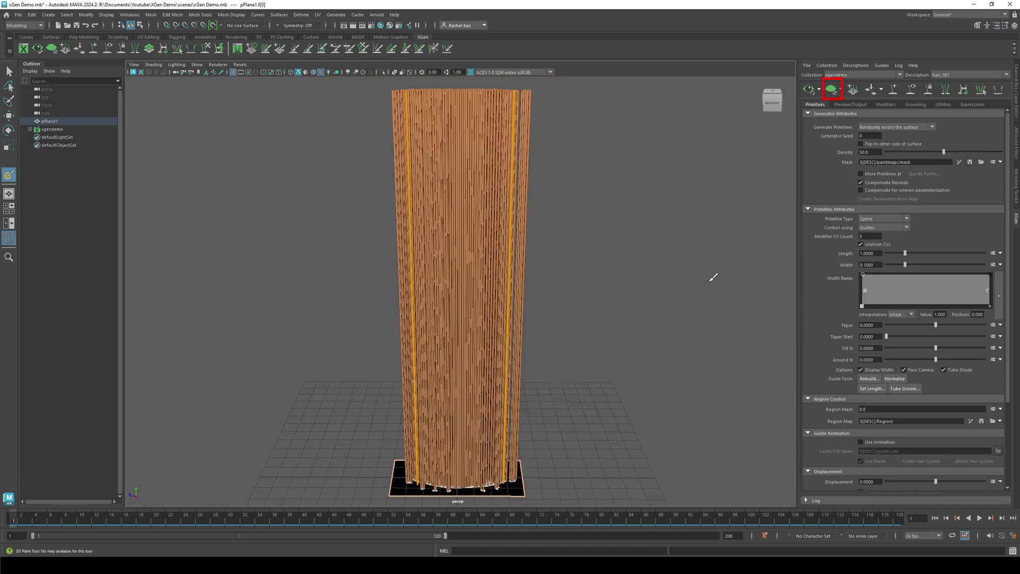
left_click(832, 90)
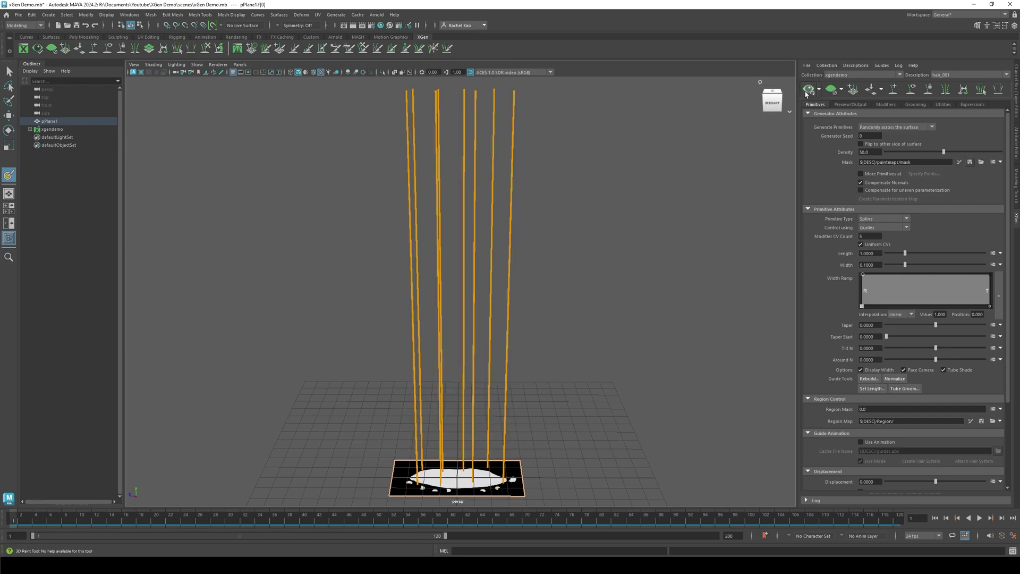
left_click(832, 90)
left_click(832, 90)
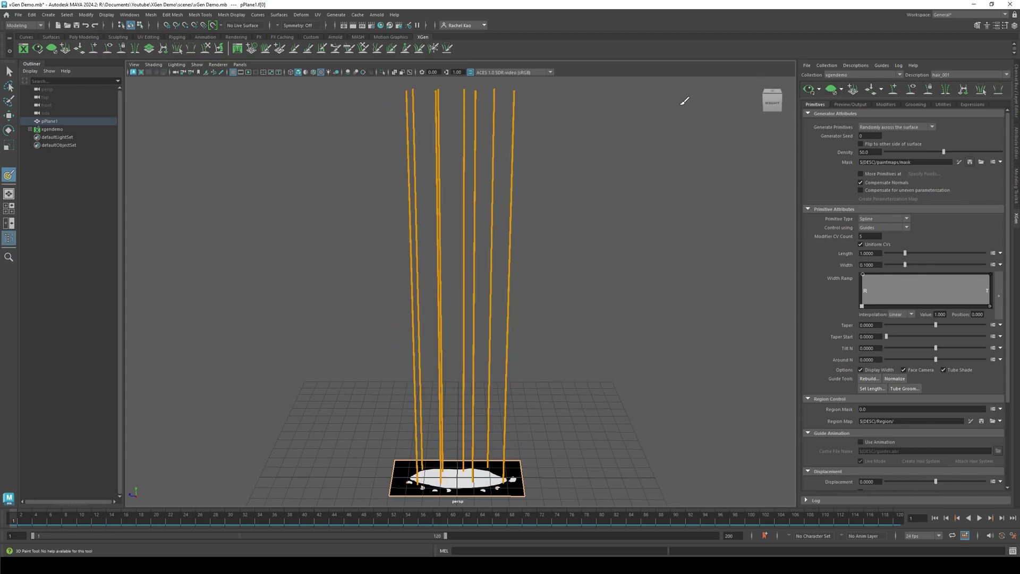
Step: Try to rebuild the guides with a new CV count and set the Modifier CV Count to 25
left_click(870, 379)
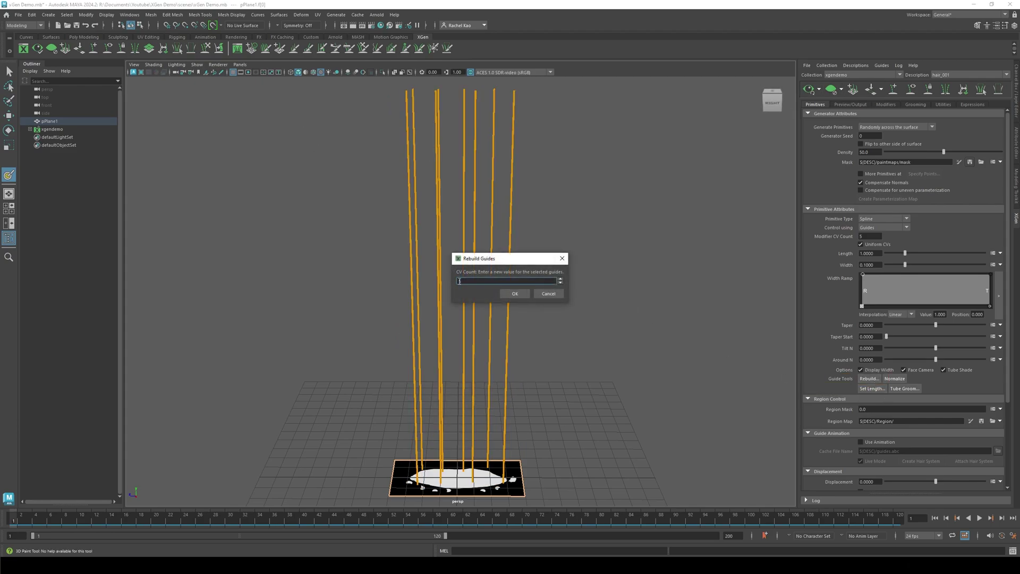
key("Return")
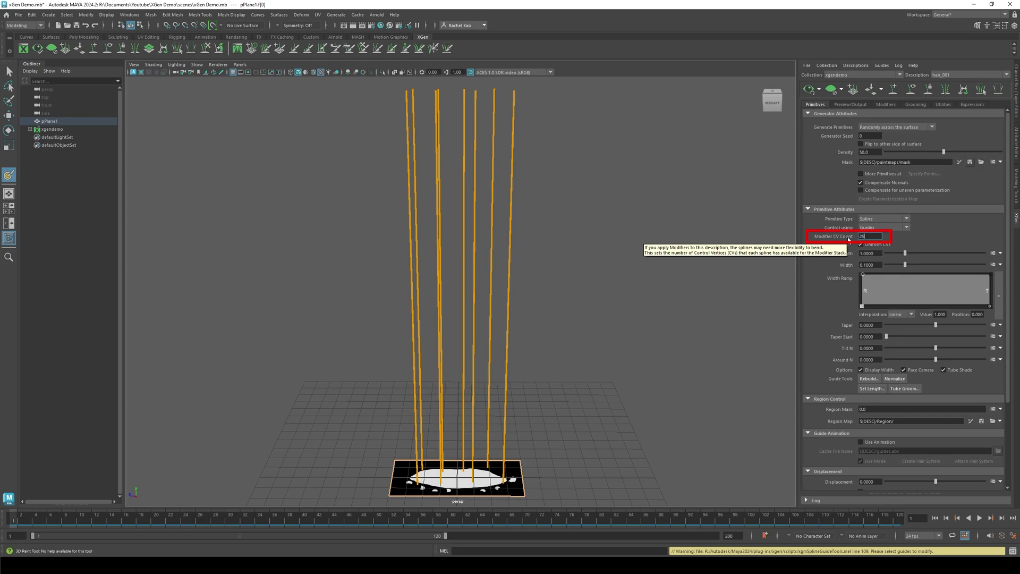
key("Return")
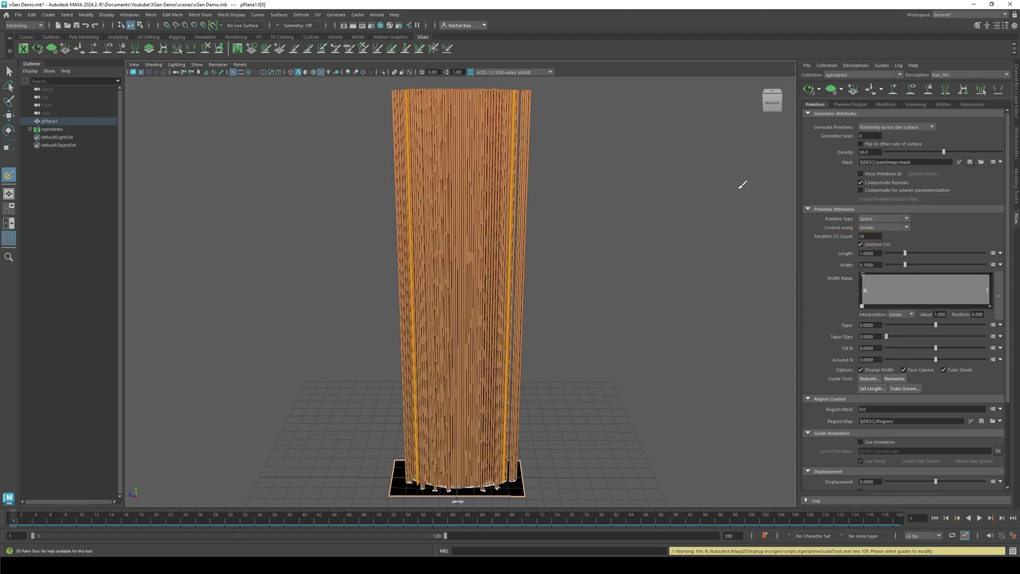
Step: Clear the preview, sculpt the guides into a gently curved lock converging at the tips with an enlarged brush, and update the preview
left_click(808, 89)
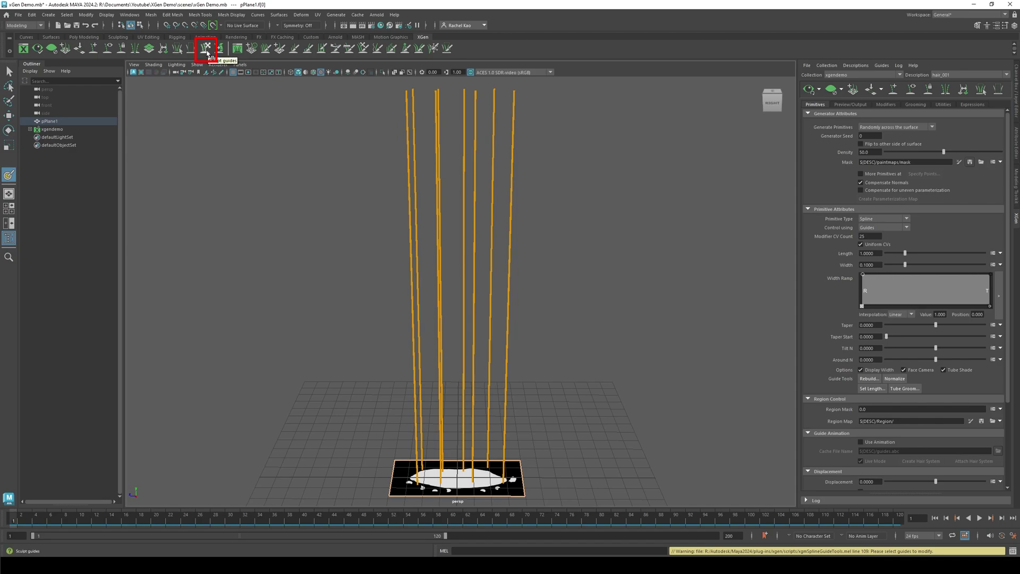
left_click(206, 48)
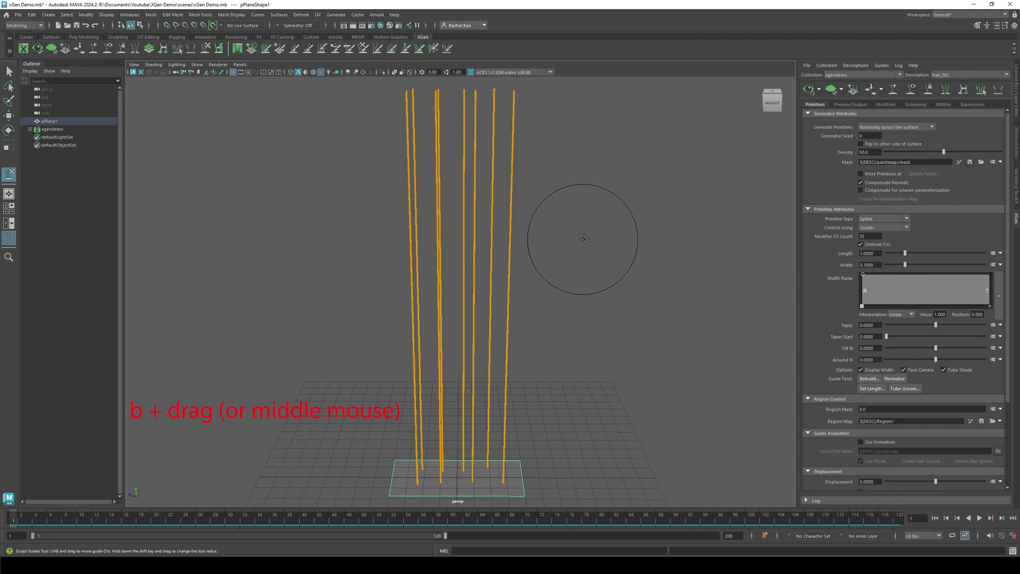
mouse_move(584, 238)
left_mouse_down()
mouse_move(637, 237)
mouse_move(596, 237)
mouse_move(606, 237)
left_mouse_up()
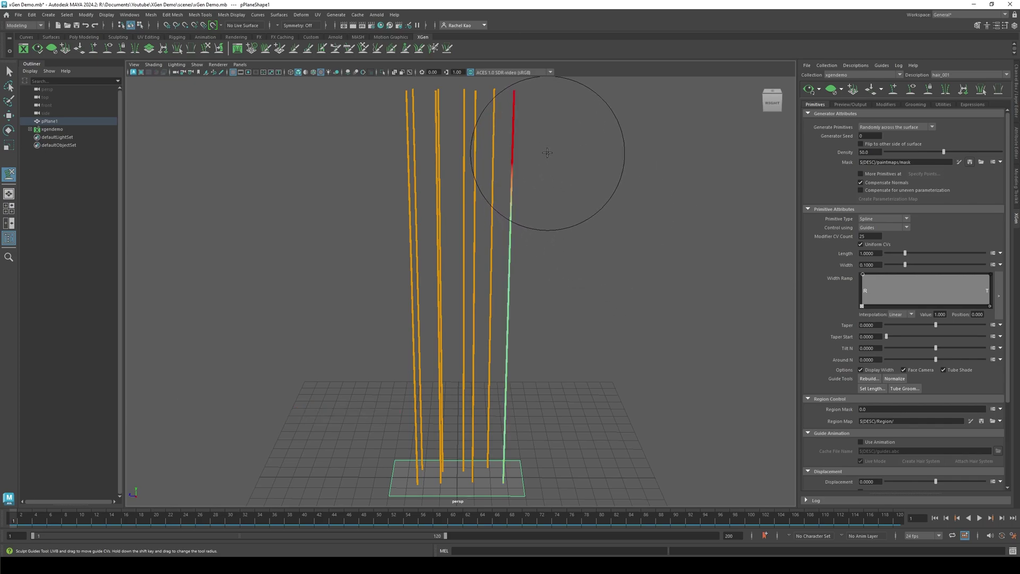
mouse_move(547, 153)
left_mouse_down()
mouse_move(528, 159)
mouse_move(391, 114)
mouse_move(512, 125)
mouse_move(426, 265)
mouse_move(407, 414)
mouse_move(508, 284)
mouse_move(385, 128)
mouse_move(414, 177)
mouse_move(588, 360)
mouse_move(478, 382)
mouse_move(429, 309)
mouse_move(382, 102)
mouse_move(546, 182)
mouse_move(610, 262)
left_mouse_up()
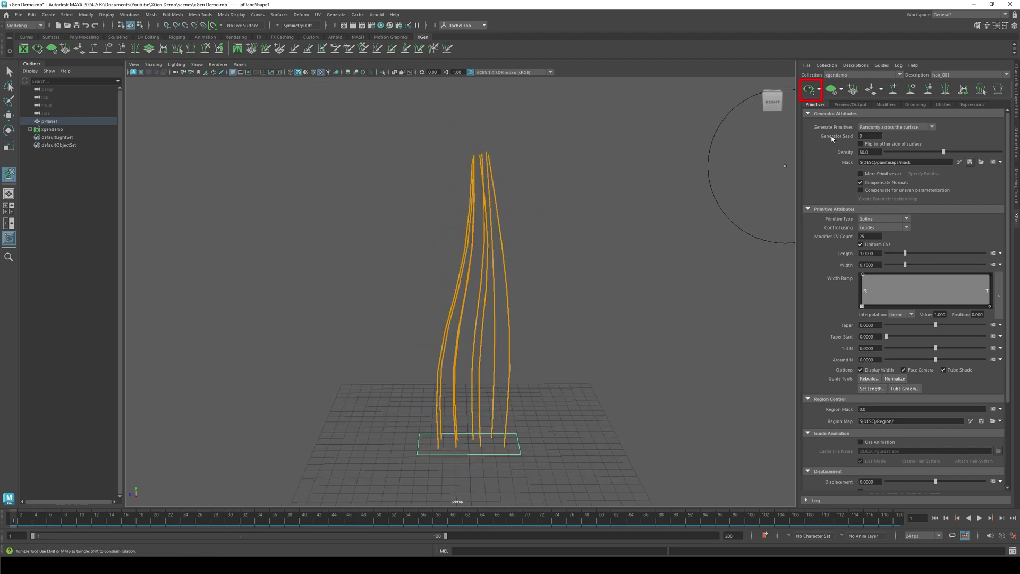
left_click(811, 93)
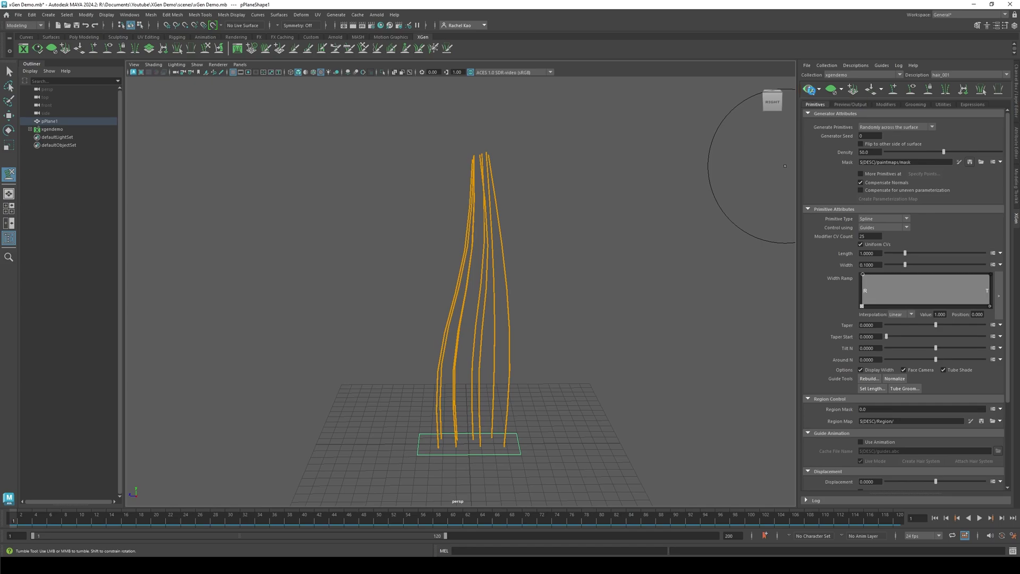
middle_click_drag(684, 227, 667, 196, "alt")
mouse_move(666, 196)
left_mouse_down("alt")
mouse_move(526, 162)
mouse_move(508, 119)
mouse_move(566, 181)
left_mouse_up("alt")
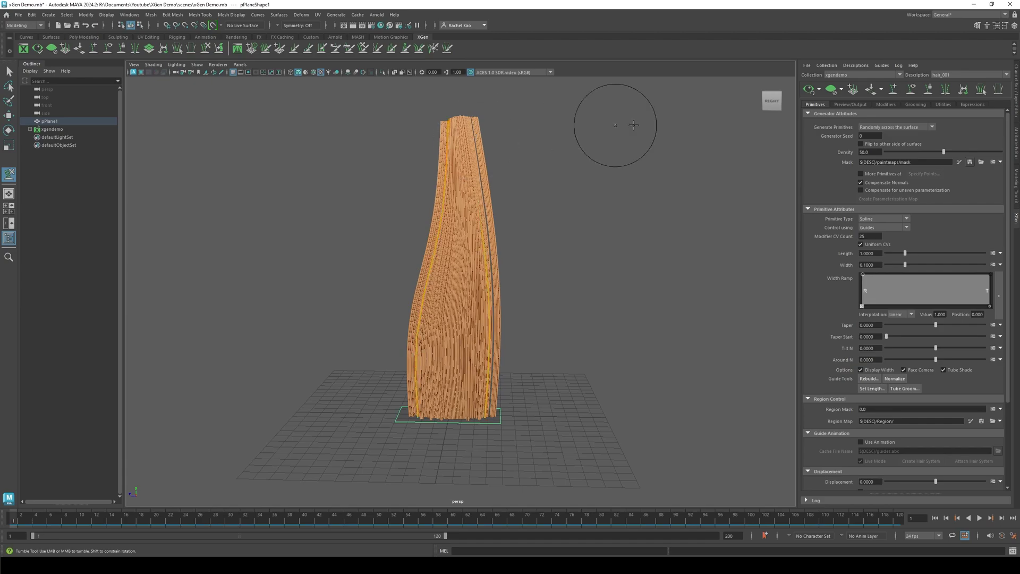
Step: Clear the preview, refine the curve of the guides with the Sculpt Guides tool, and regenerate the hair
left_click(831, 90)
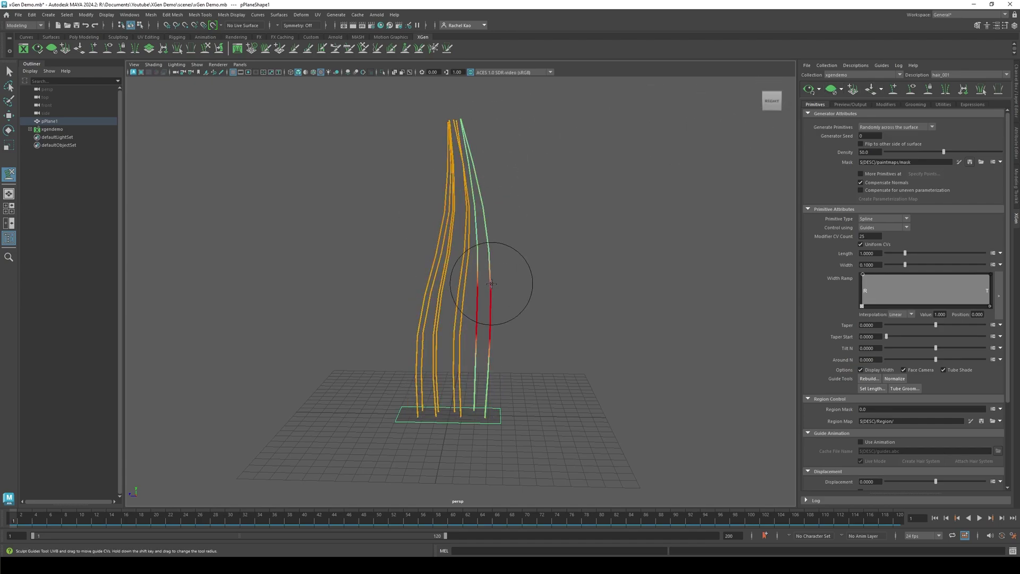
scroll(527, 287, "up", 1)
mouse_move(527, 286)
middle_mouse_down("alt")
mouse_move(523, 307)
mouse_move(537, 319)
middle_mouse_up("alt")
left_click_drag(537, 318, 532, 312, "alt")
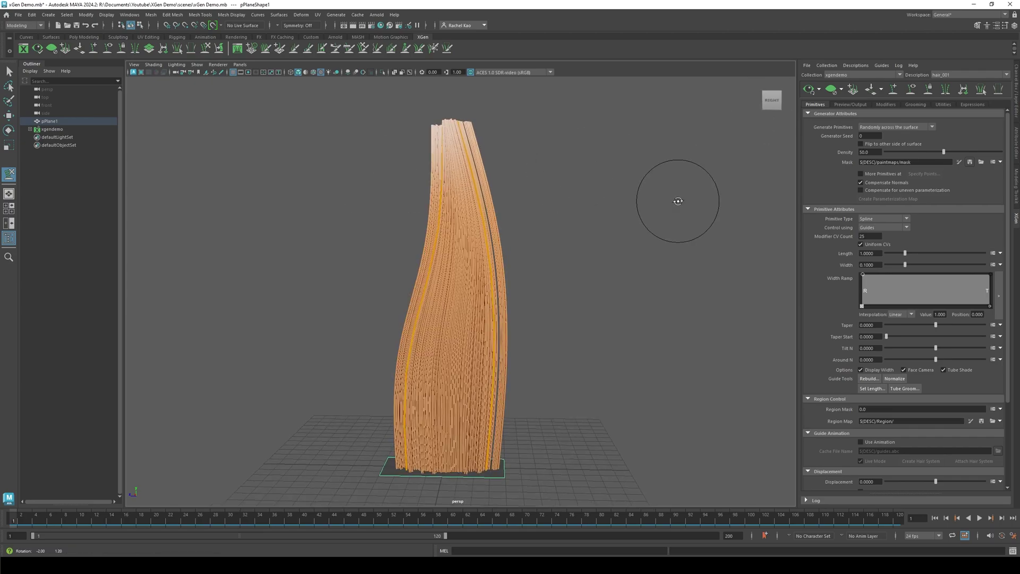
left_click_drag(677, 200, 681, 199, "alt")
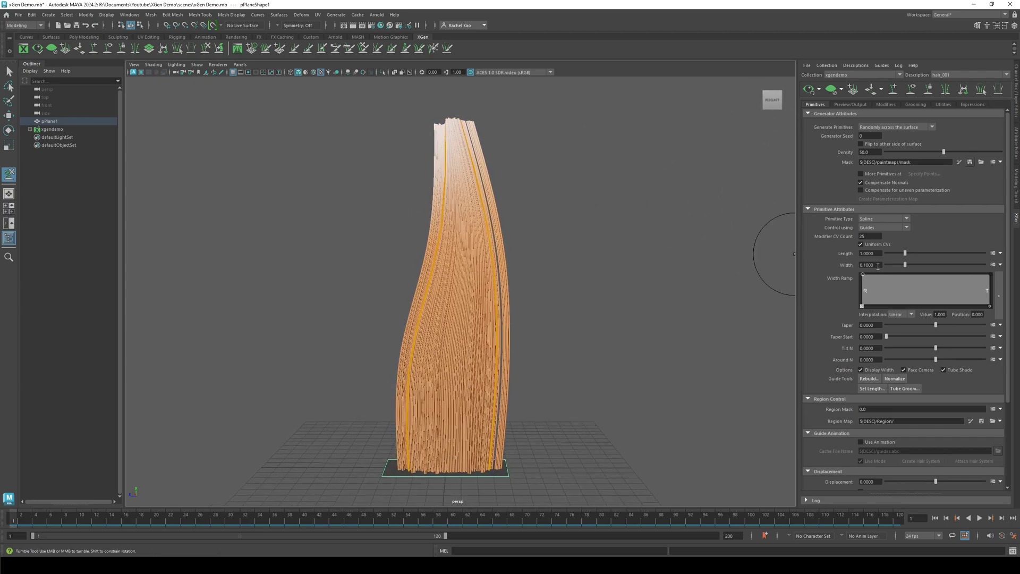
Step: Set the hair primitives' width to 0.02
double_click(878, 264)
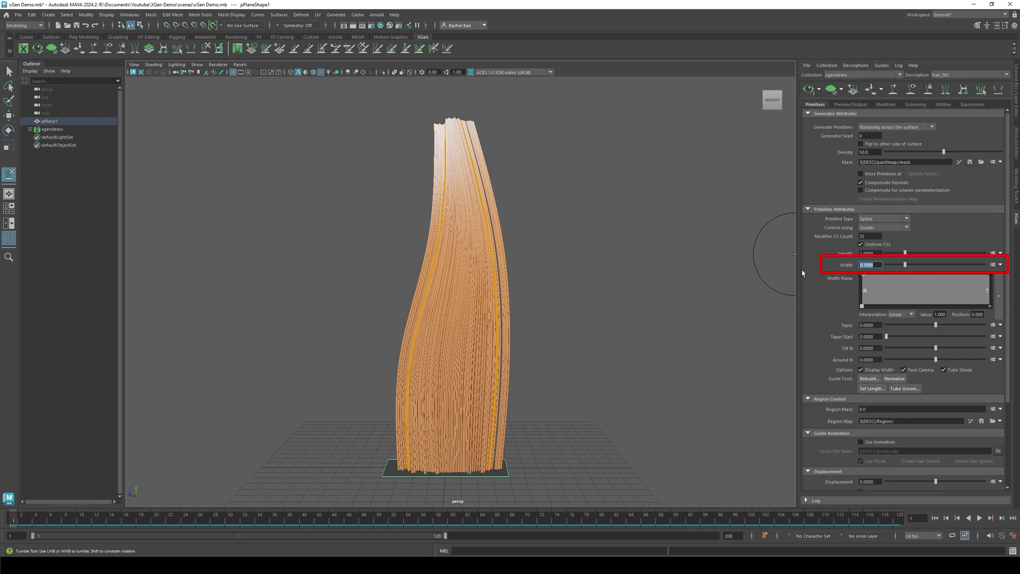
type("0.02")
key("Return")
scroll(648, 324, "up", 2)
middle_click_drag(649, 324, 650, 314, "alt")
Step: Taper both ends of the width ramp, lowering the root value and adding full-width points near the root and at position 0.891
mouse_move(863, 273)
left_mouse_down()
mouse_move(862, 285)
mouse_move(871, 277)
mouse_move(862, 290)
left_mouse_up()
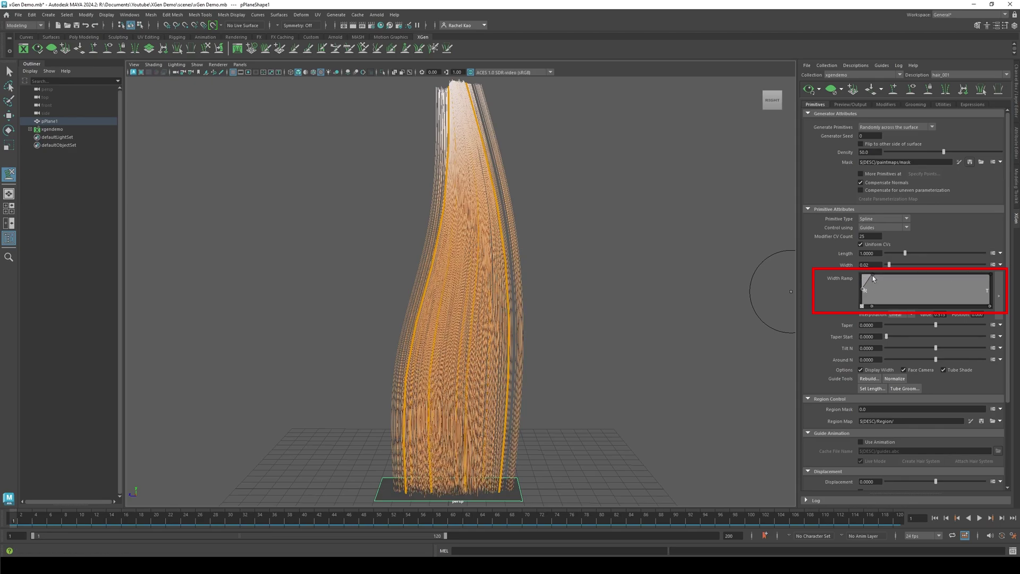
left_click(873, 275)
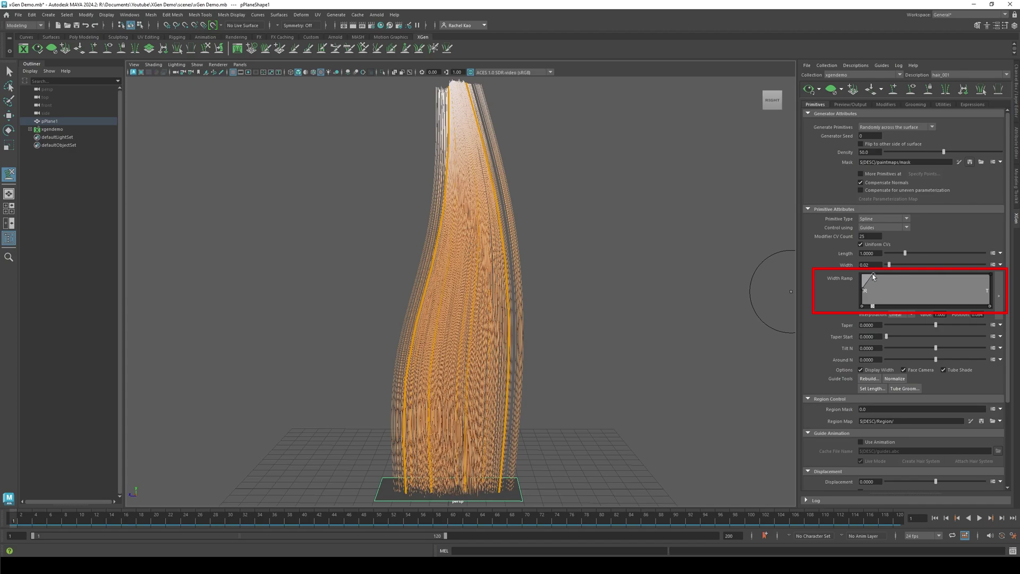
left_click(980, 277)
mouse_move(981, 277)
left_mouse_down()
mouse_move(990, 291)
mouse_move(976, 274)
left_mouse_up()
Step: Raise the hair primitives' density to 100
left_click_drag(744, 287, 726, 281, "alt")
right_click_drag(726, 281, 706, 296, "alt")
middle_click_drag(706, 296, 668, 306, "alt")
scroll(687, 288, "up", 1)
left_click_drag(873, 152, 840, 155)
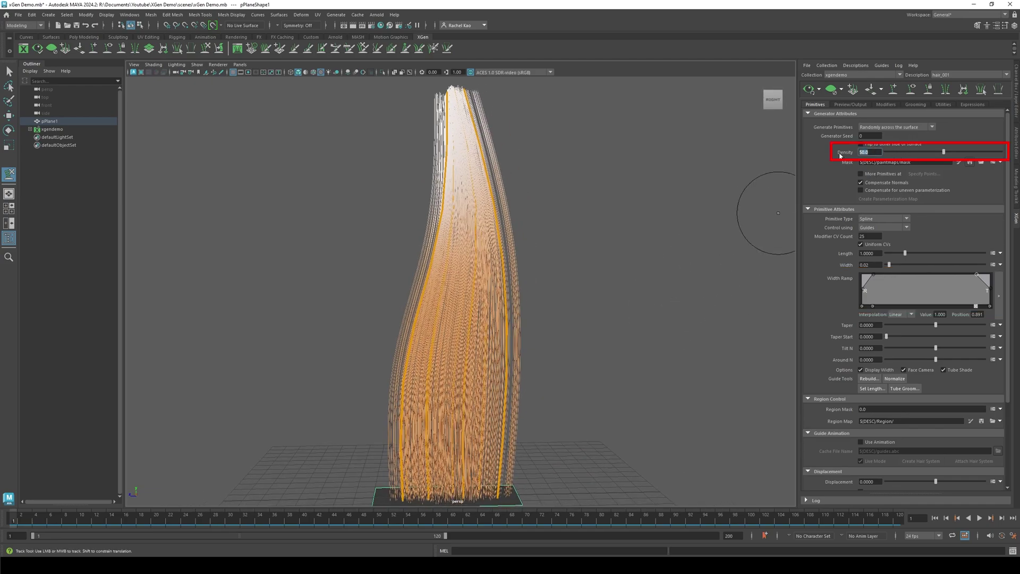
type("100")
key("Return")
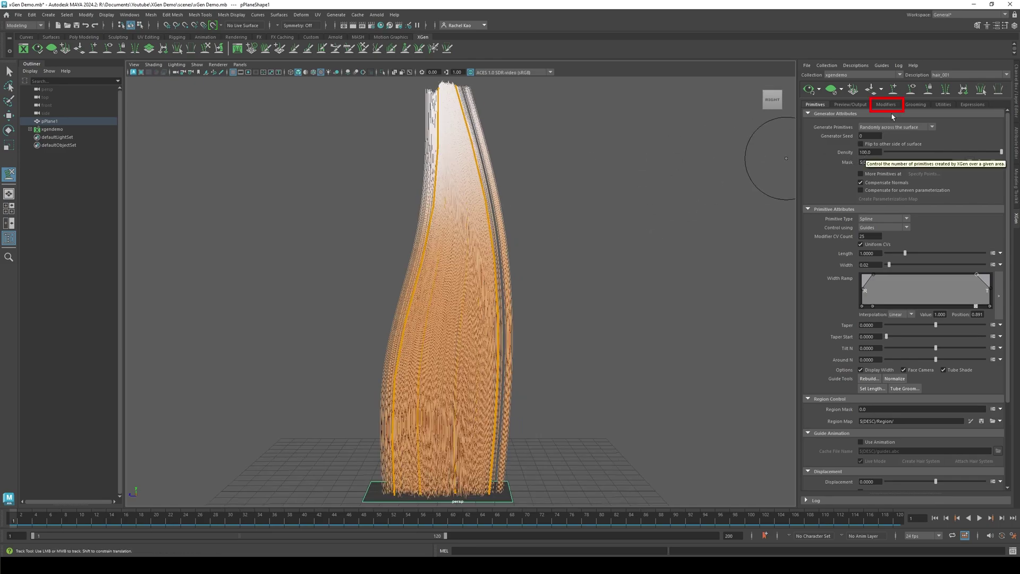
Step: Add a Clumping modifier to the hair description and open its clumping map setup
left_click(886, 105)
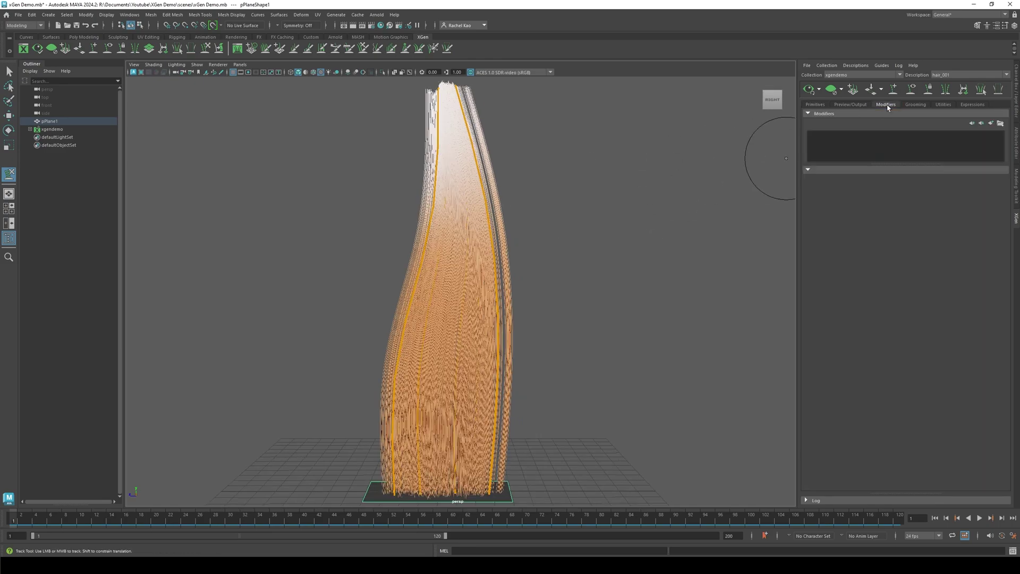
left_click(990, 123)
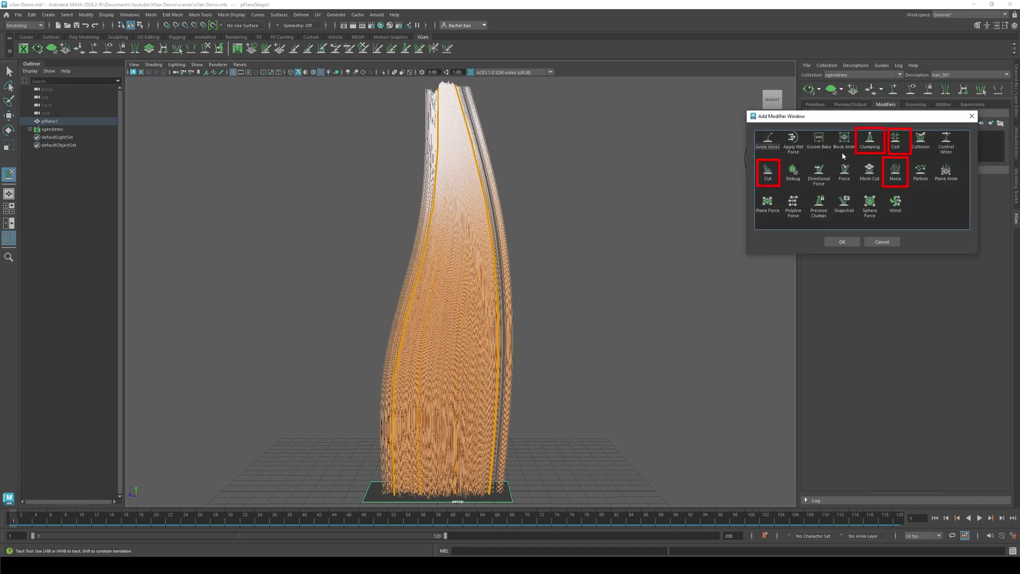
left_click(874, 140)
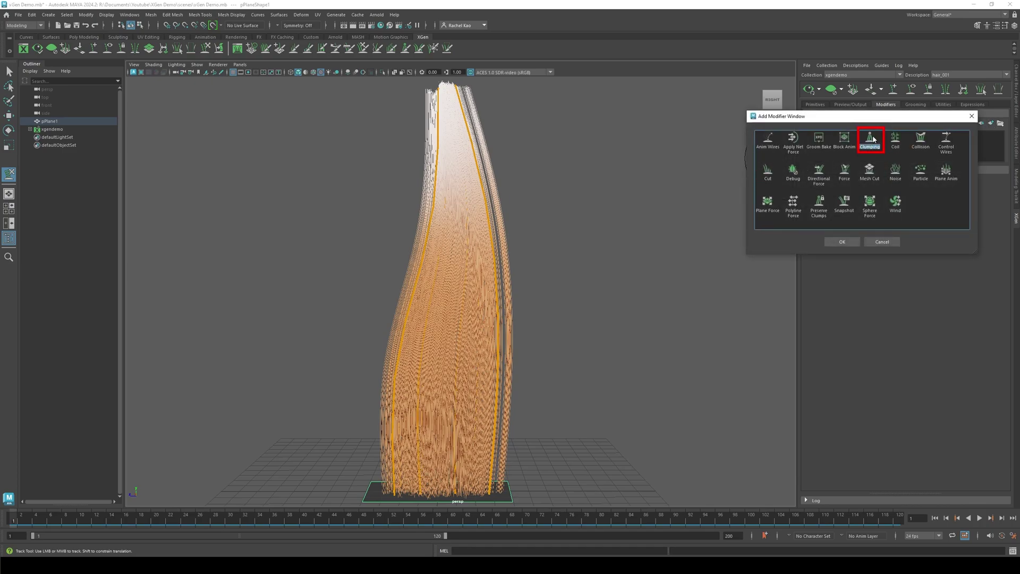
left_click(842, 242)
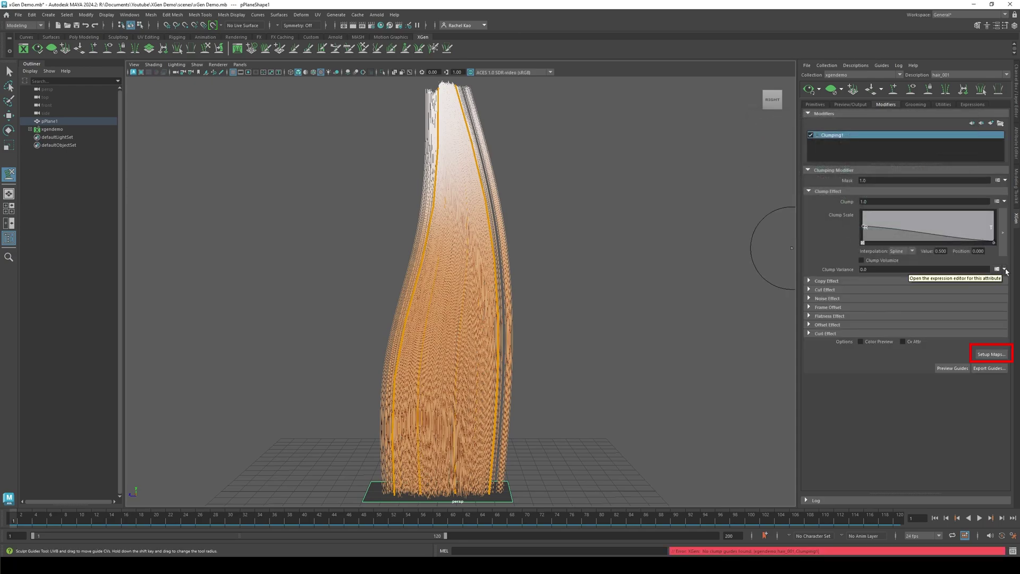
left_click(1003, 354)
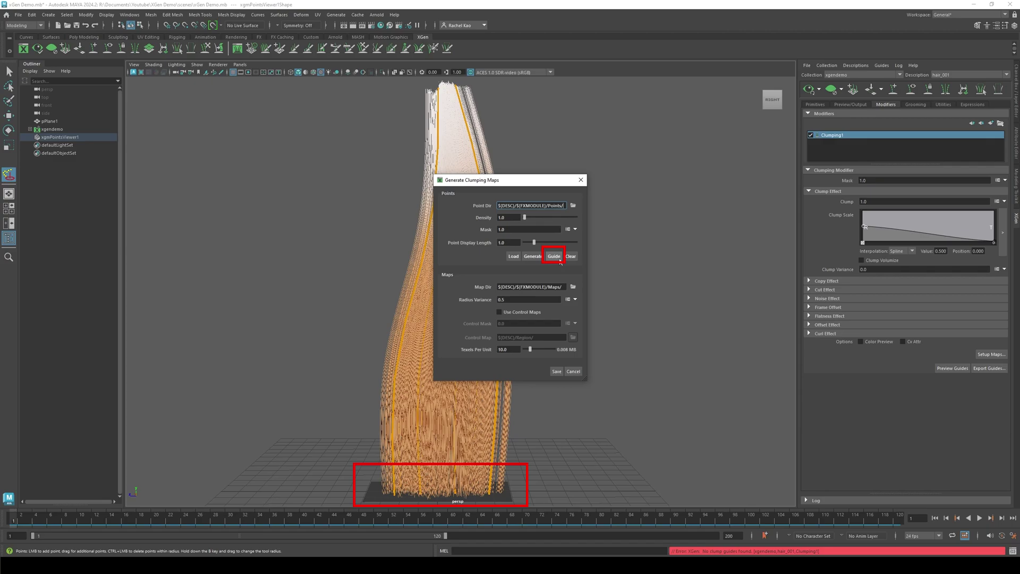
Step: Generate and save the first Clumping modifier's maps from the guides, and reshape its clump scale with a raised tip, an added middle point and root value 0.474
left_click(554, 256)
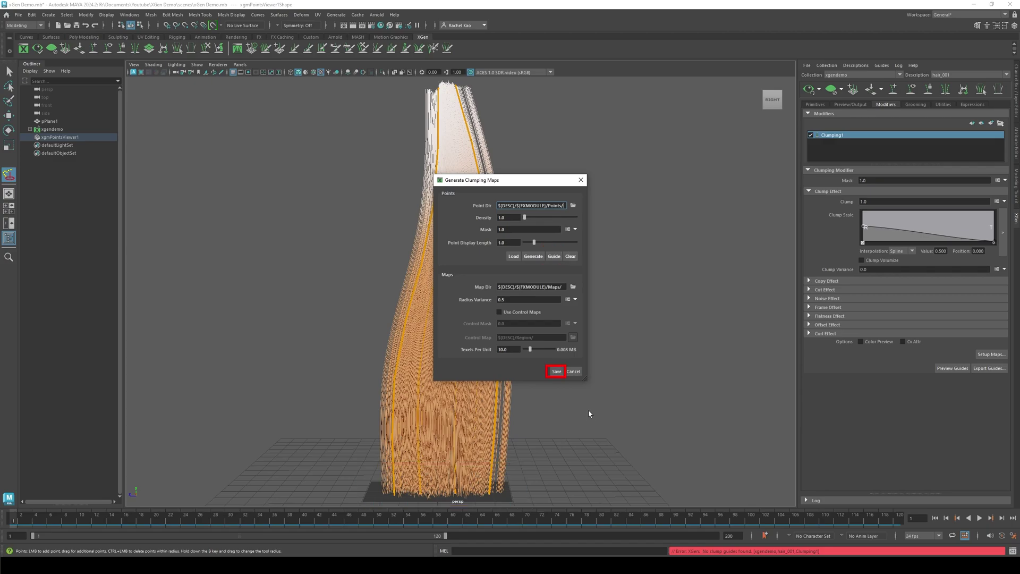
left_click(557, 371)
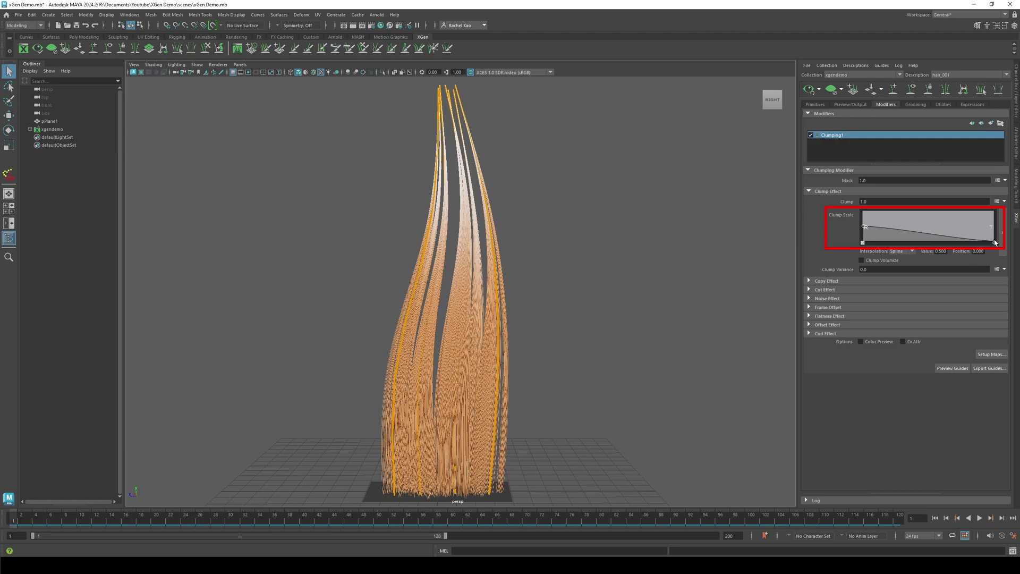
left_click_drag(993, 242, 993, 228)
left_click(939, 219)
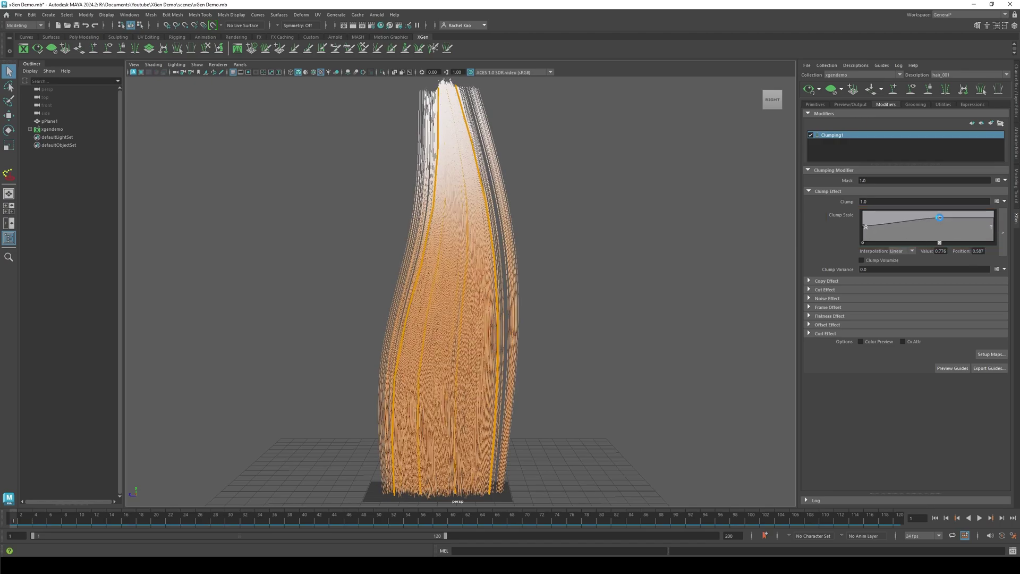
left_click(994, 226)
left_click(865, 226)
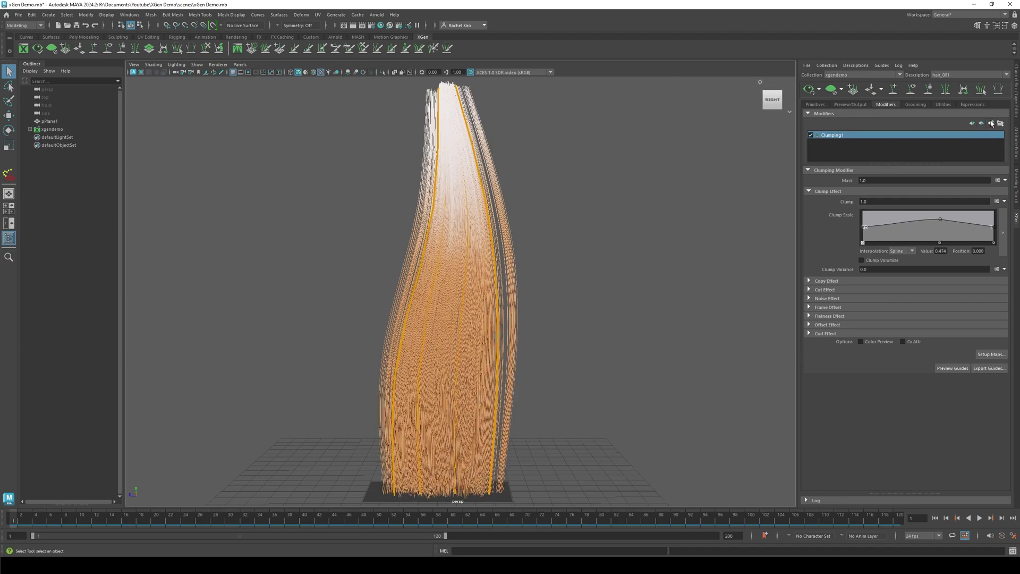
Step: Add a second Clumping modifier and generate and save its clumping maps with point density about 3.915 and point display length about 1.095
left_click(991, 124)
left_click(870, 140)
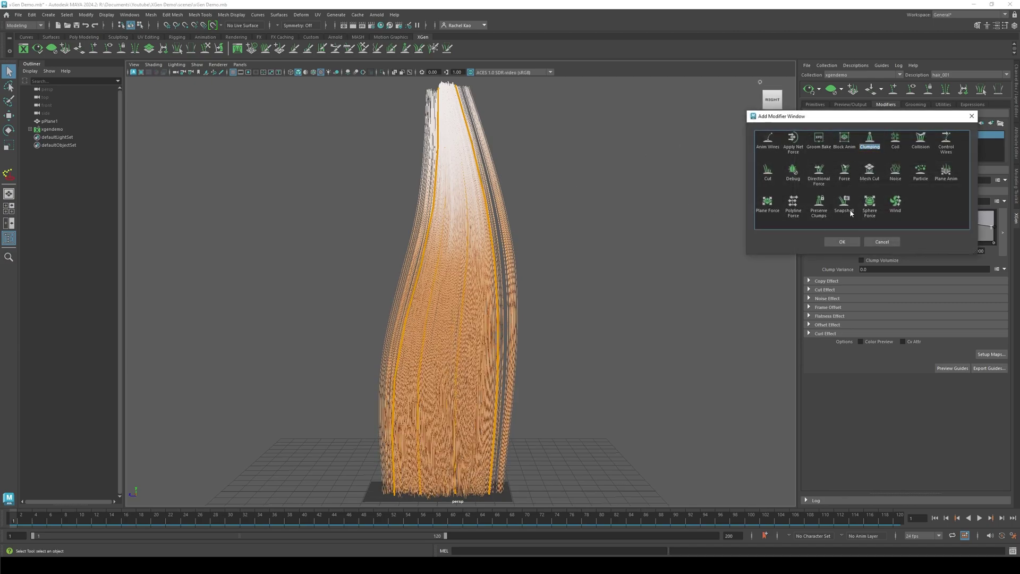
left_click(842, 241)
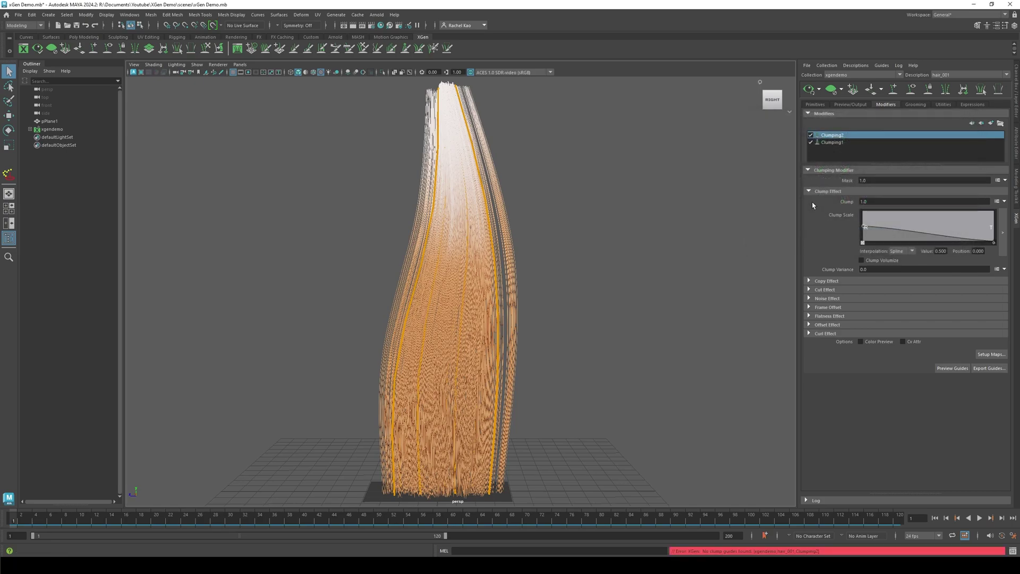
left_click(991, 354)
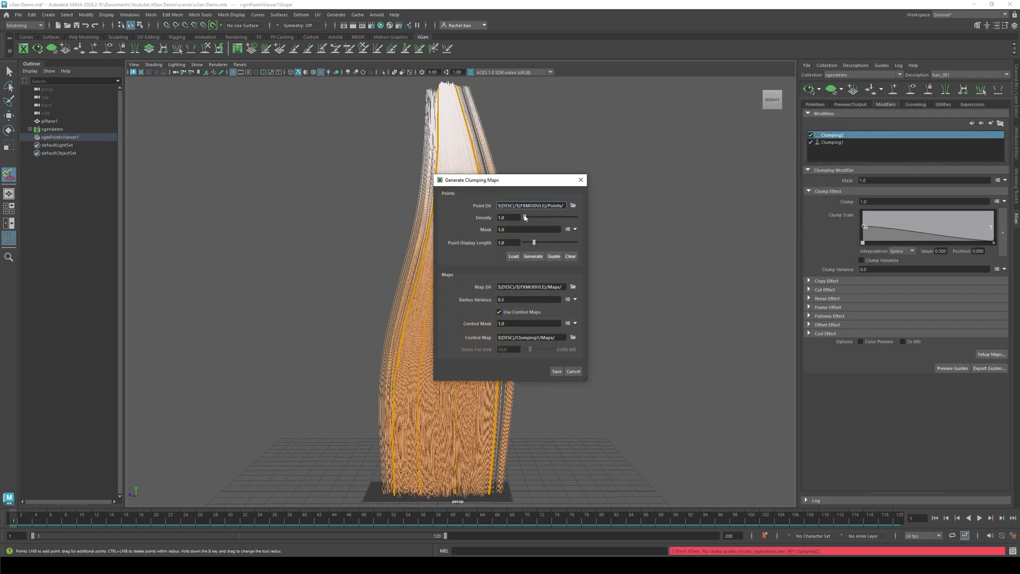
left_click_drag(525, 218, 535, 242)
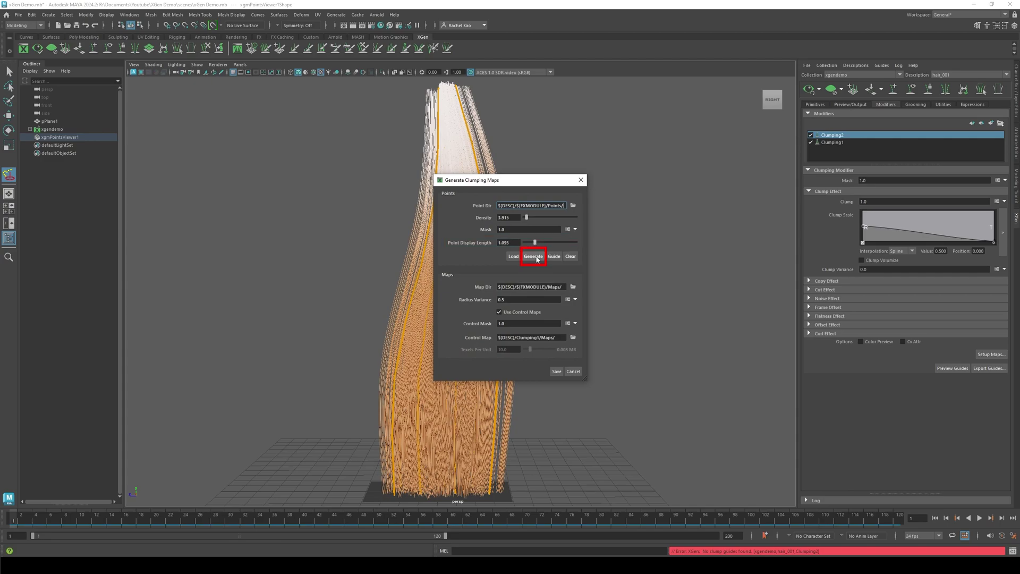
left_click(536, 258)
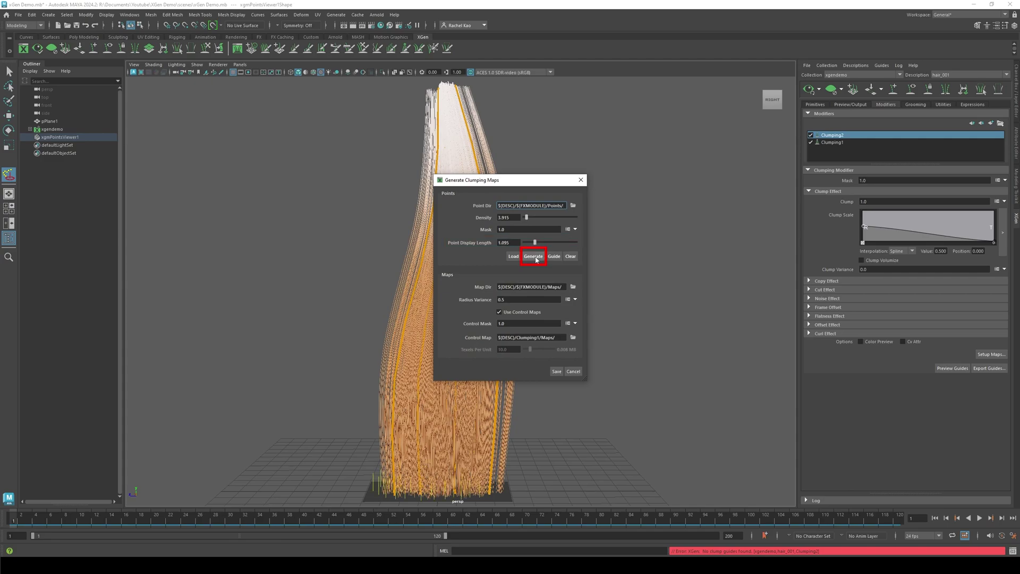
left_click(555, 371)
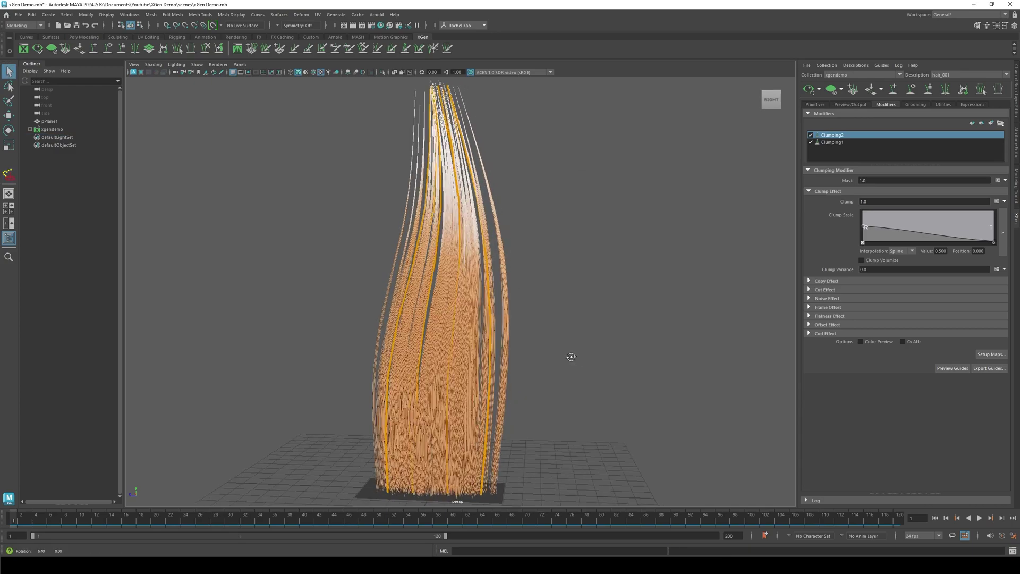
Step: Reshape the second Clumping modifier's clump scale by raising the tip, adding a point about two thirds along and setting the root value to 0.474
scroll(575, 340, "down", 3)
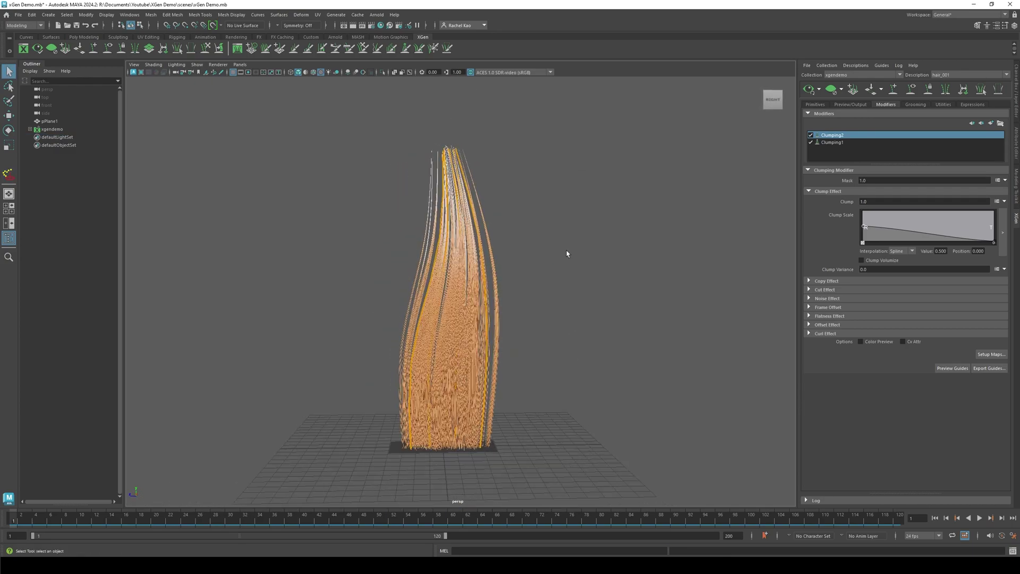
left_click_drag(994, 241, 949, 223)
left_click(866, 227)
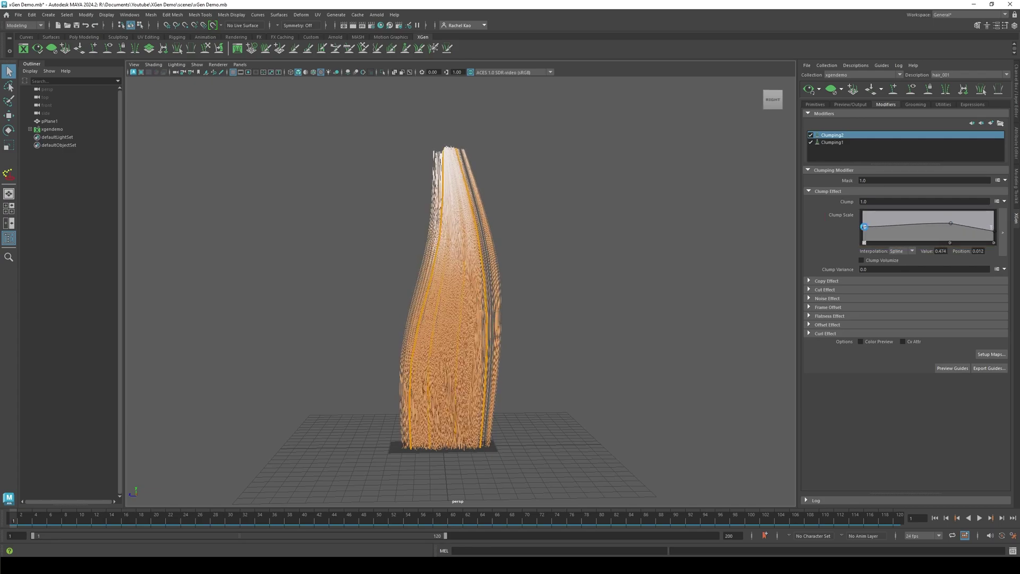
Step: Add a Cut modifier to the hair description and set its amount to rand(0.0,4)
left_click(991, 124)
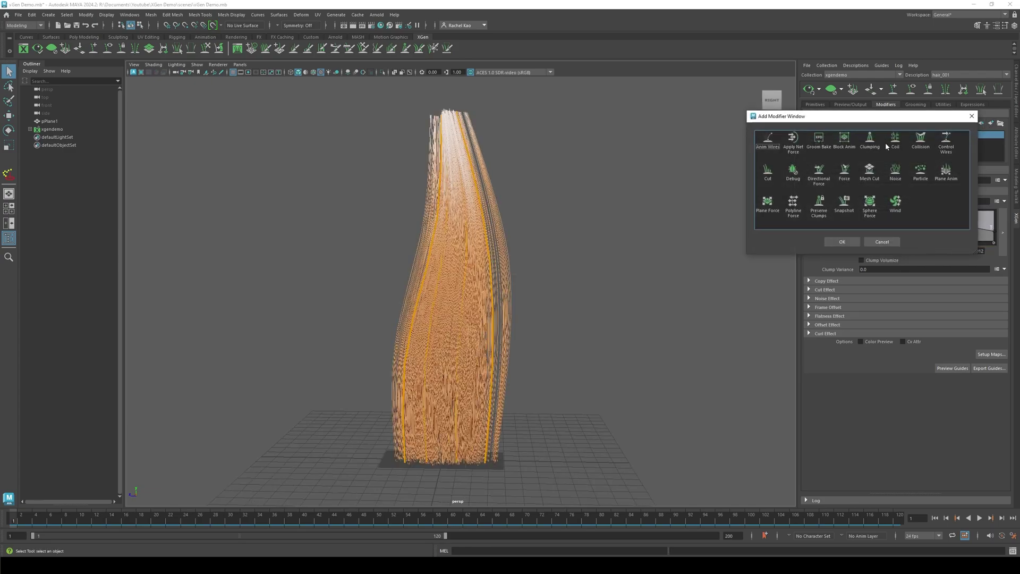
left_click(767, 173)
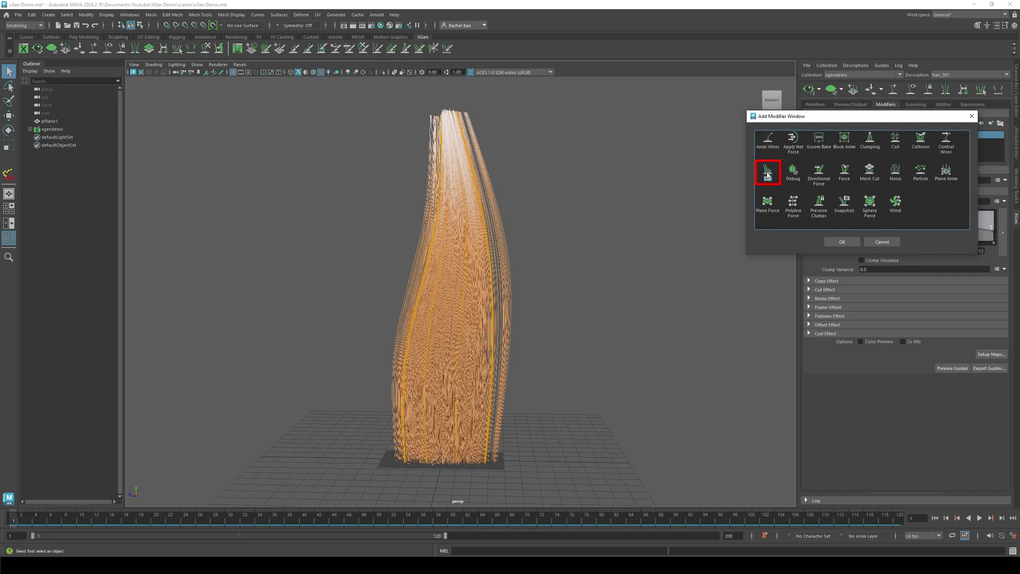
left_click(842, 242)
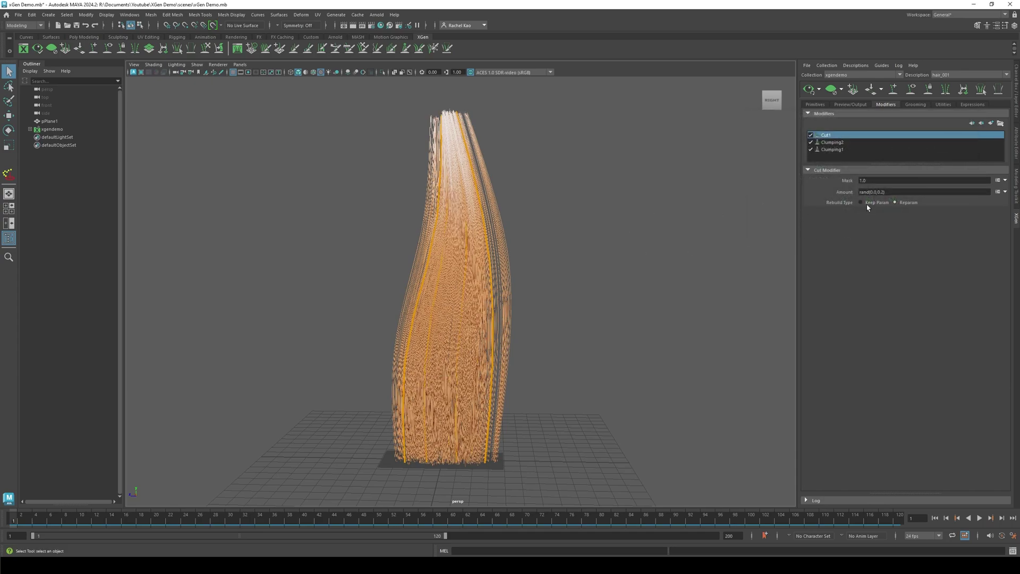
left_click(884, 191)
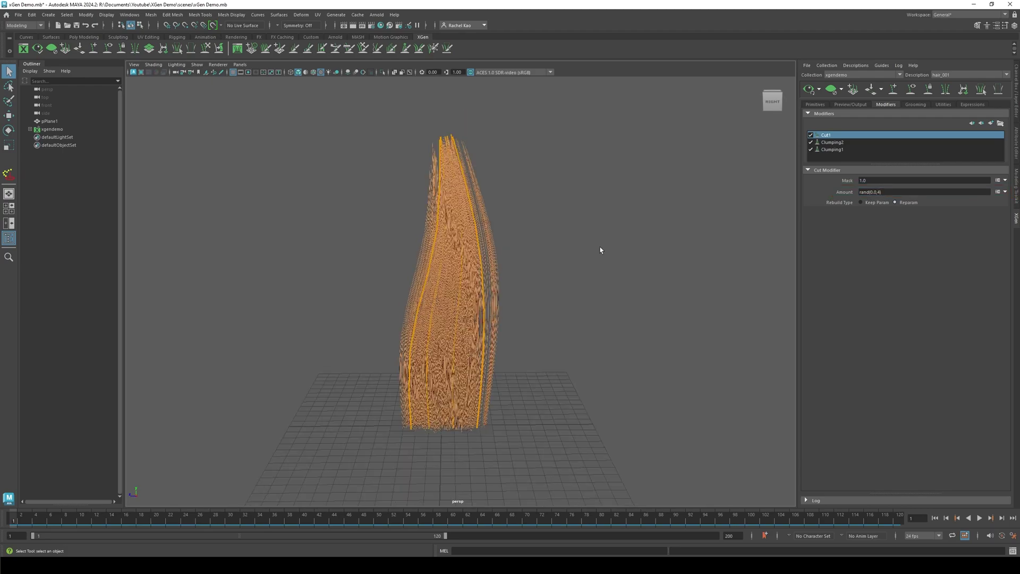
Step: Change the viewport background to black and hide the hair guides
key("alt+b")
key("alt+b")
key("alt+b")
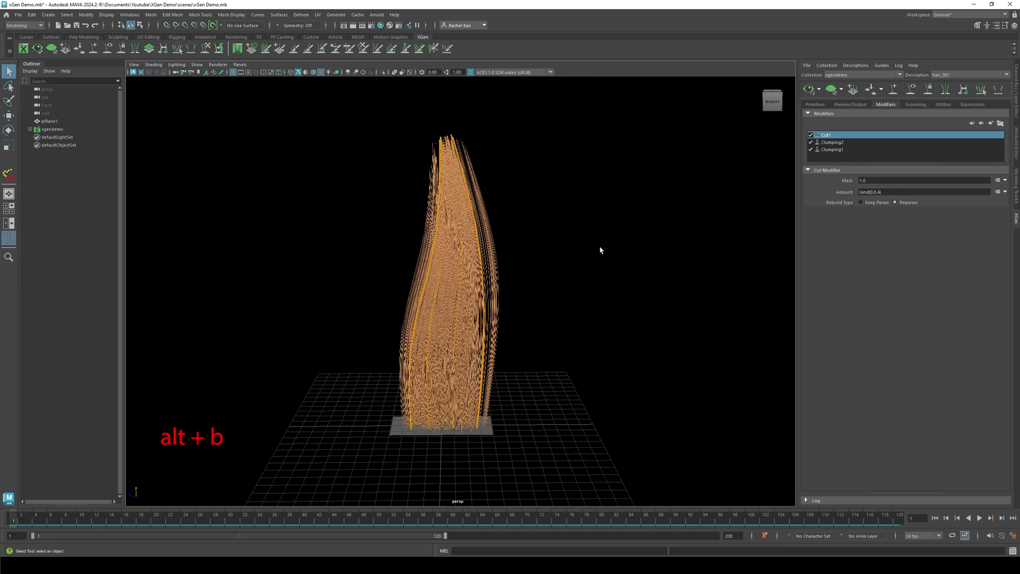
mouse_move(600, 250)
left_mouse_down("alt")
mouse_move(560, 257)
mouse_move(592, 256)
left_mouse_up("alt")
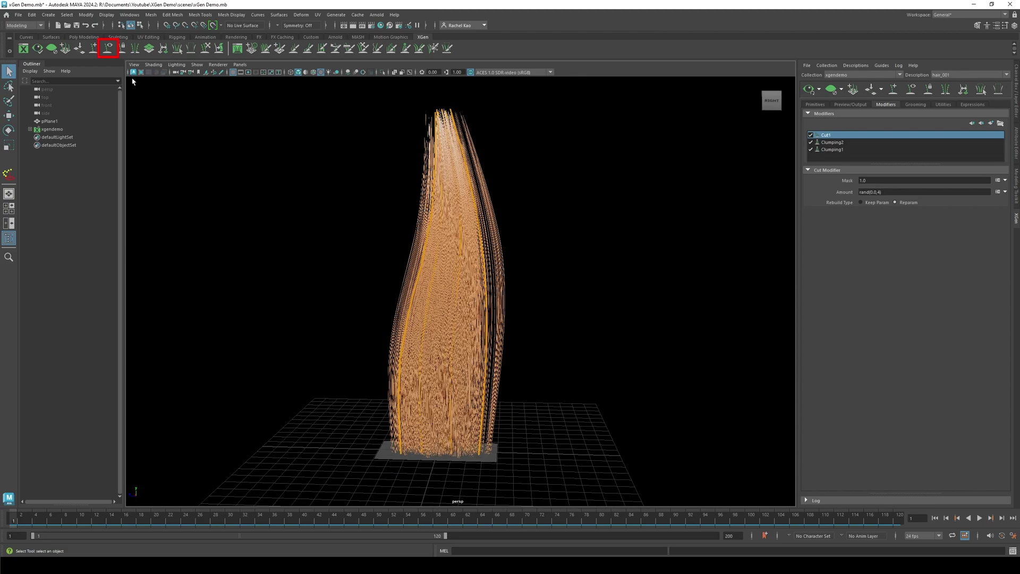
left_click(109, 49)
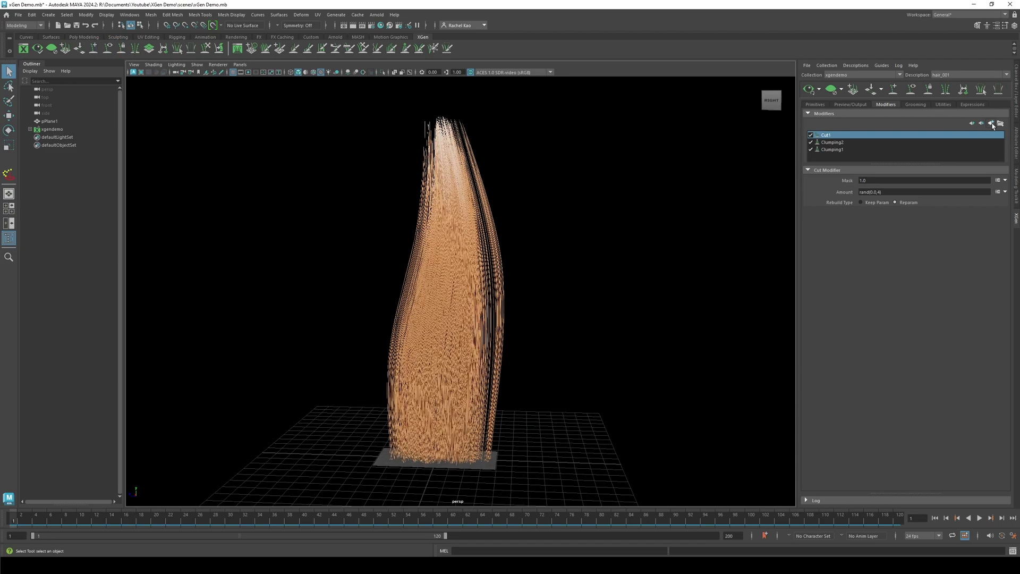
Step: Add a Noise modifier and flatten its magnitude scale with root value 0.513, an added point toward the tip and a lowered tip
left_click(991, 124)
left_click(897, 175)
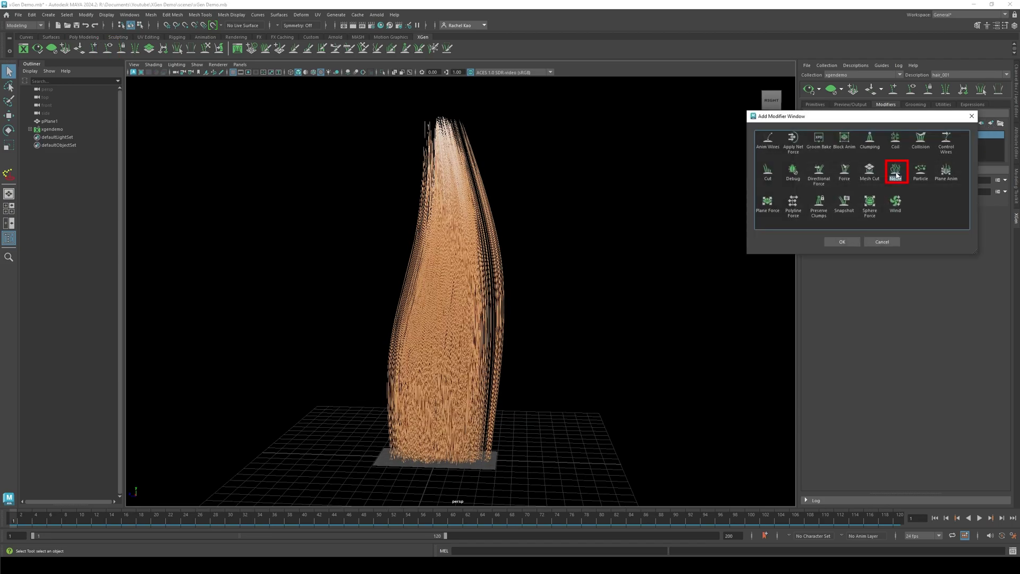
left_click(842, 242)
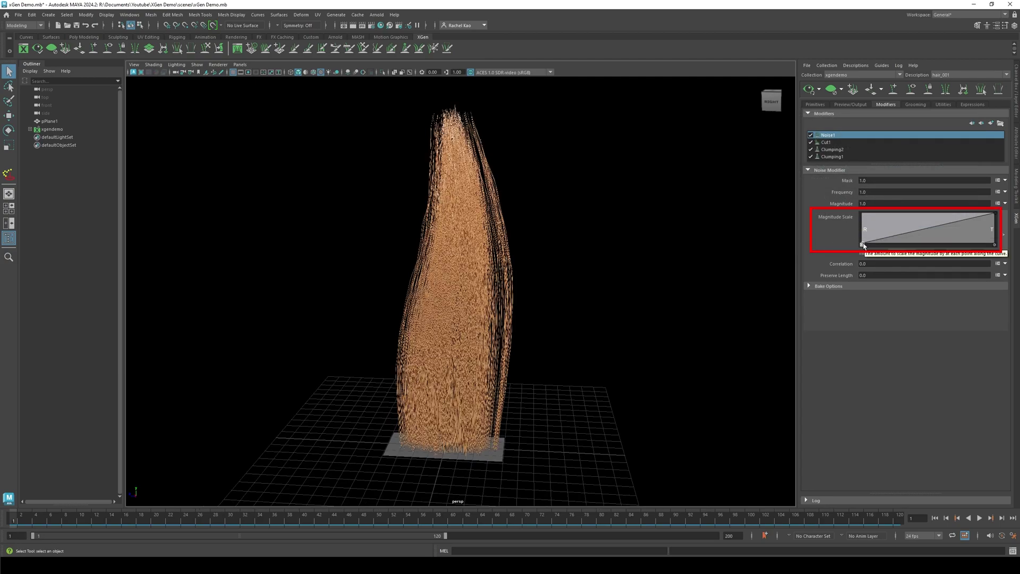
mouse_move(863, 245)
left_mouse_down()
mouse_move(863, 216)
mouse_move(863, 233)
left_mouse_up()
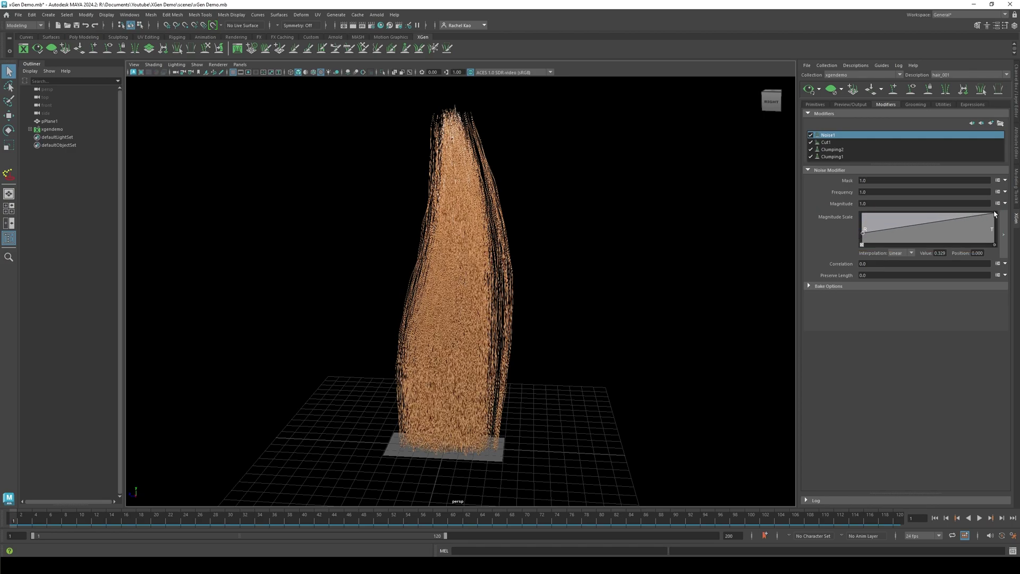
left_click_drag(994, 214, 991, 224)
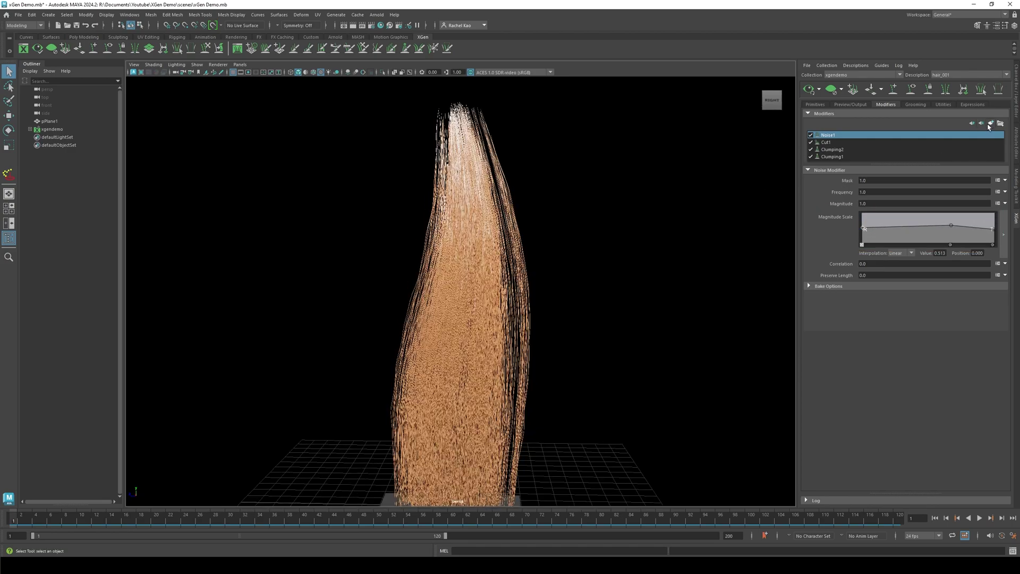
Step: Add a second Noise modifier and set its frequency to the expression stray() ? 0:.2
left_click(990, 124)
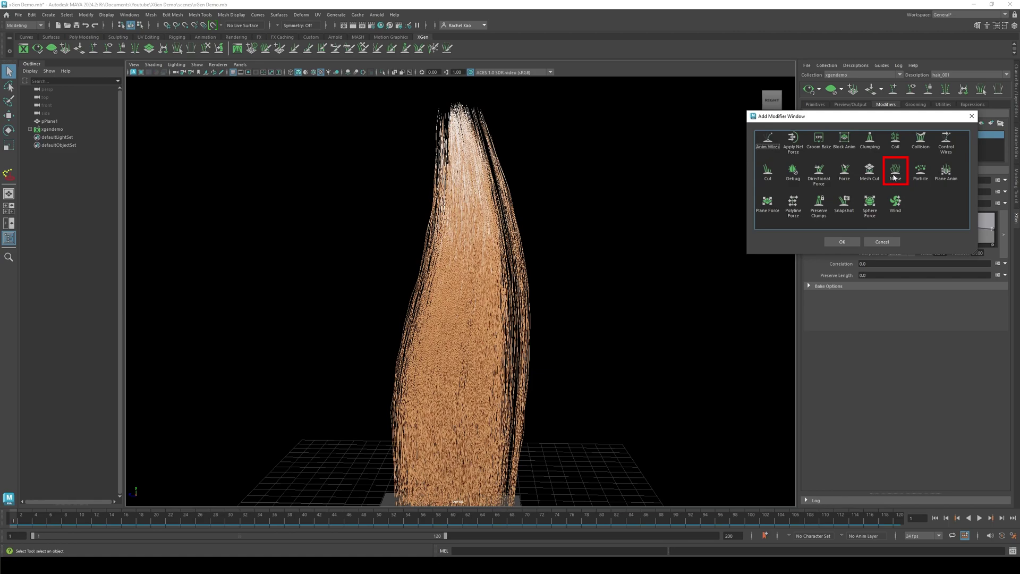
left_click(895, 173)
left_click(841, 241)
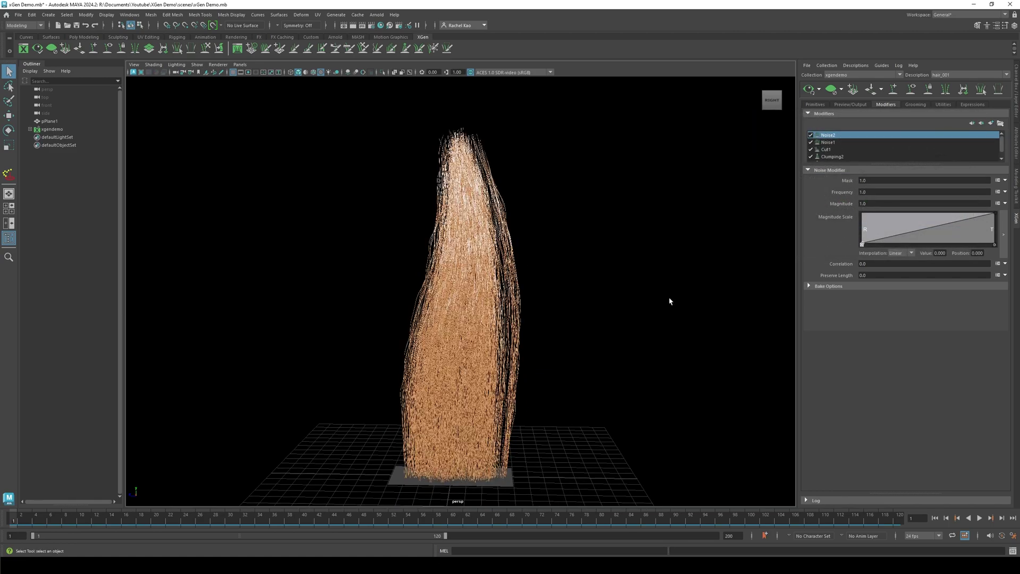
left_click(862, 192)
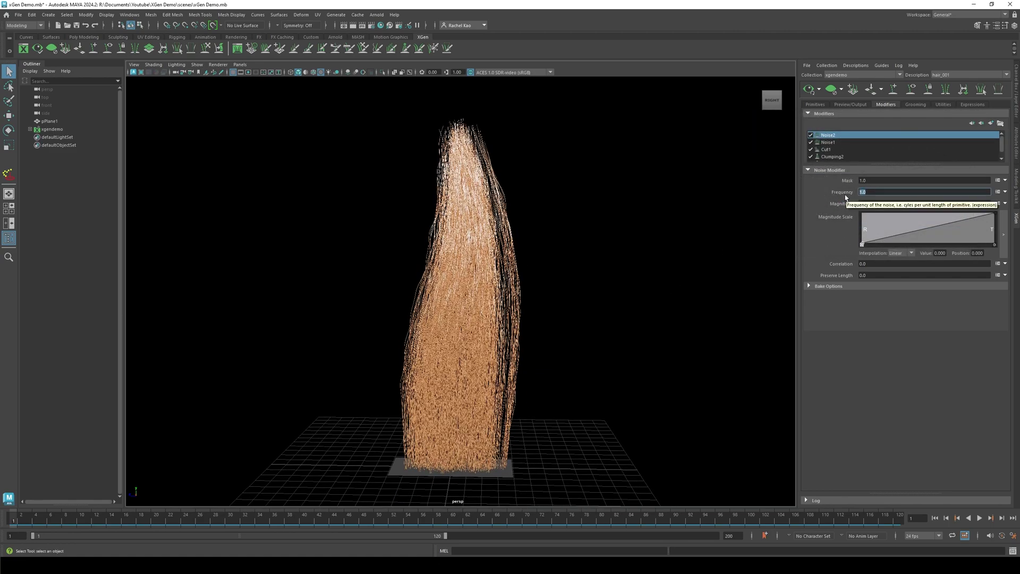
type("stray() ")
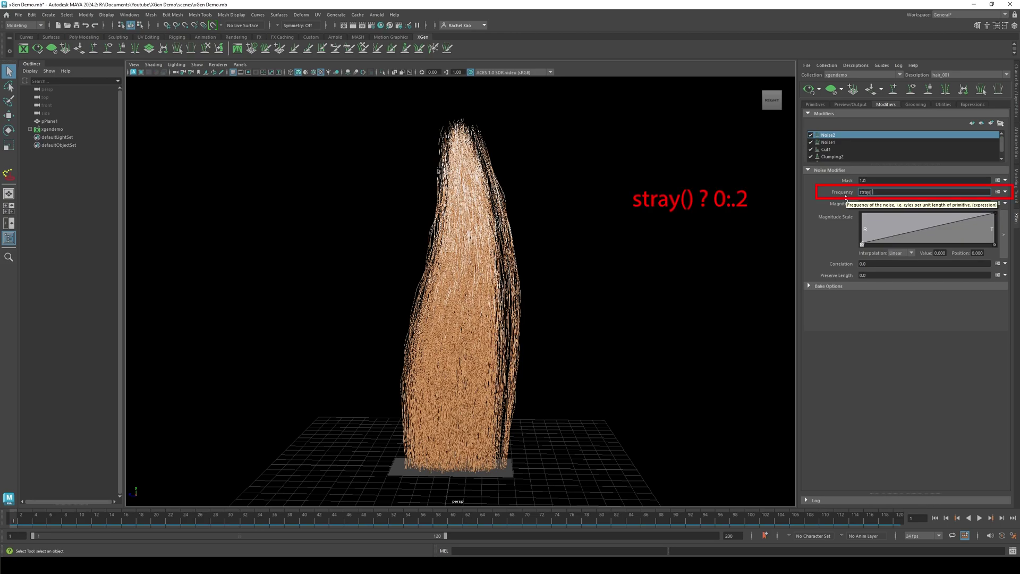
type("? 0:.2")
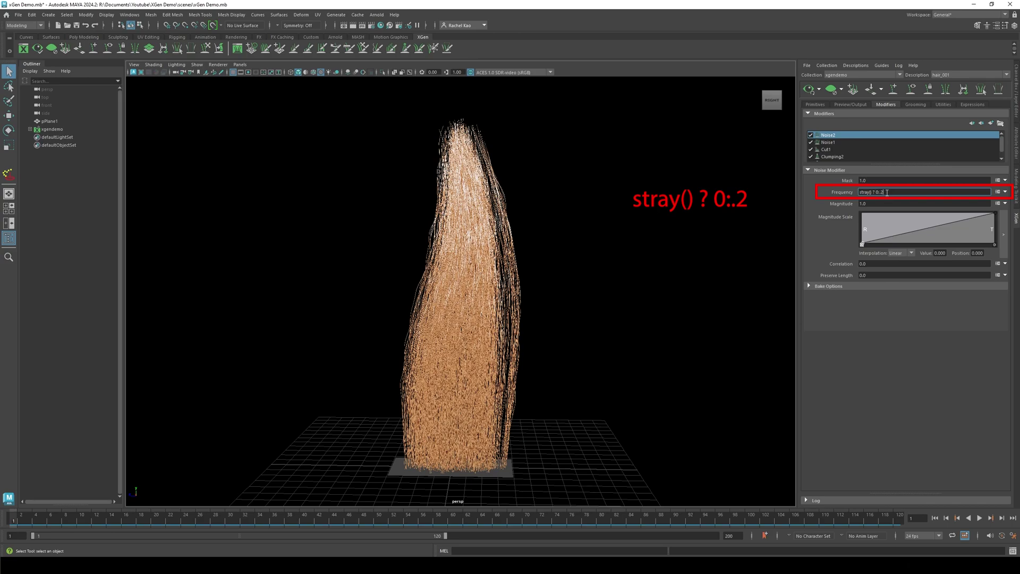
Step: Reuse the frequency expression for the second Noise modifier's magnitude, changing it to stray() ? 0:.4
left_click_drag(886, 193, 859, 191)
left_click(863, 203)
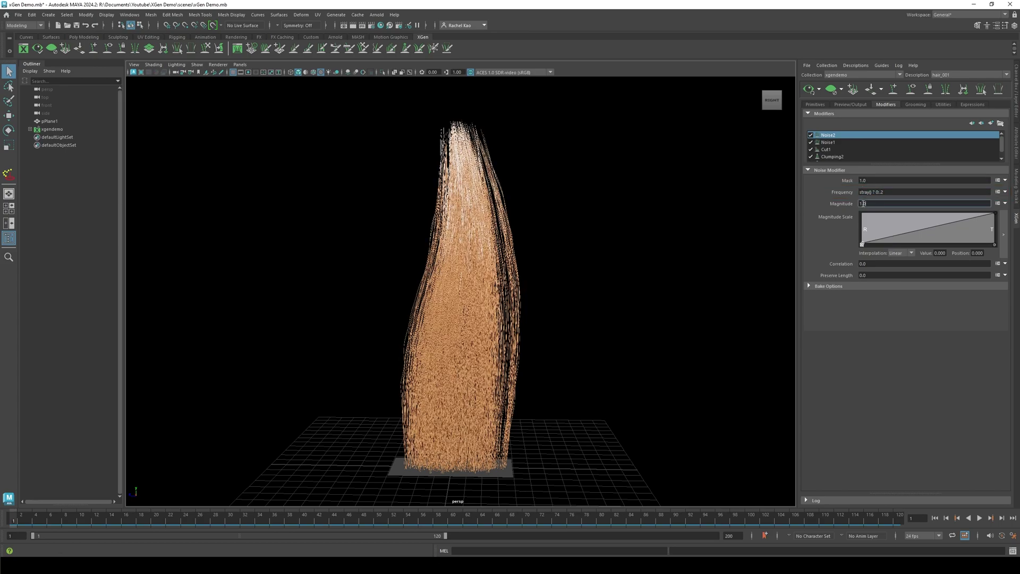
key("ctrl+a")
key("ctrl+v")
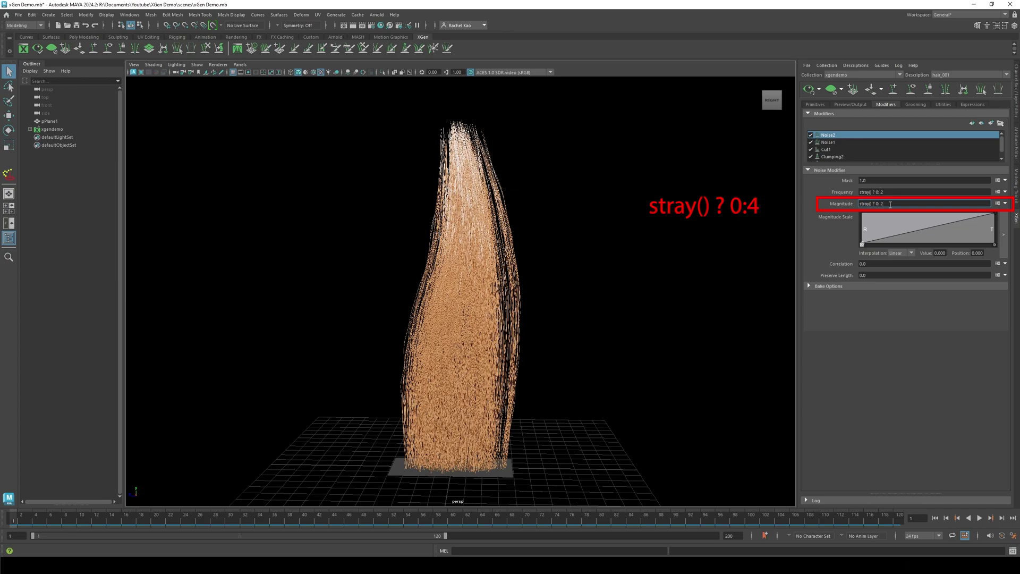
key("BackSpace")
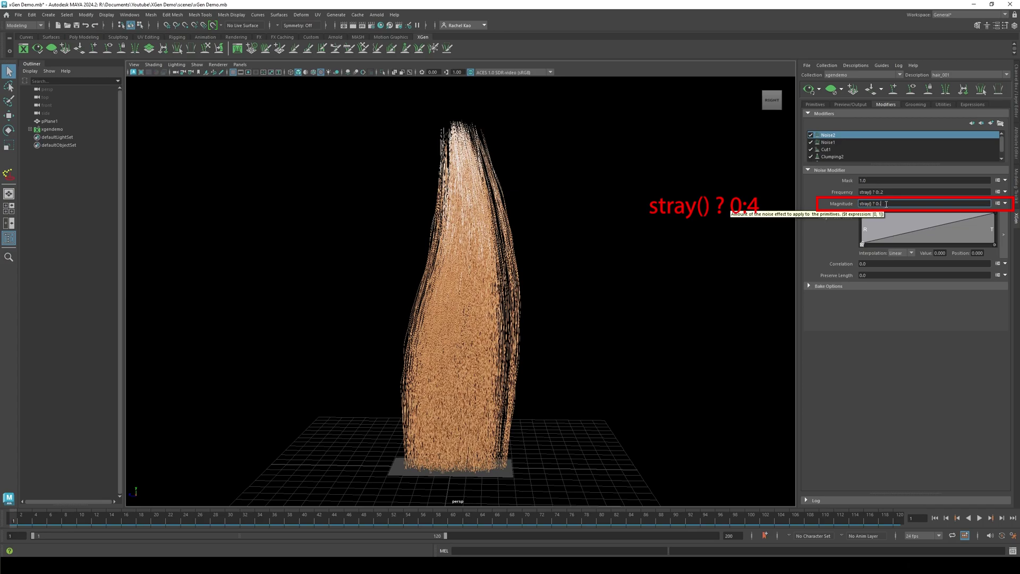
type("4")
key("Return")
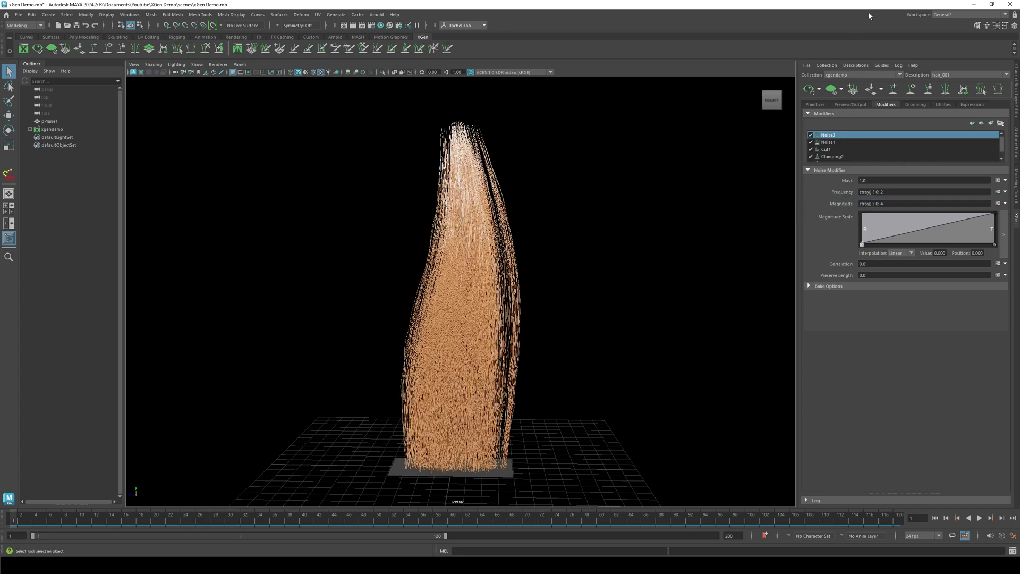
Step: Set the stray percentage for the current hair description
left_click(855, 65)
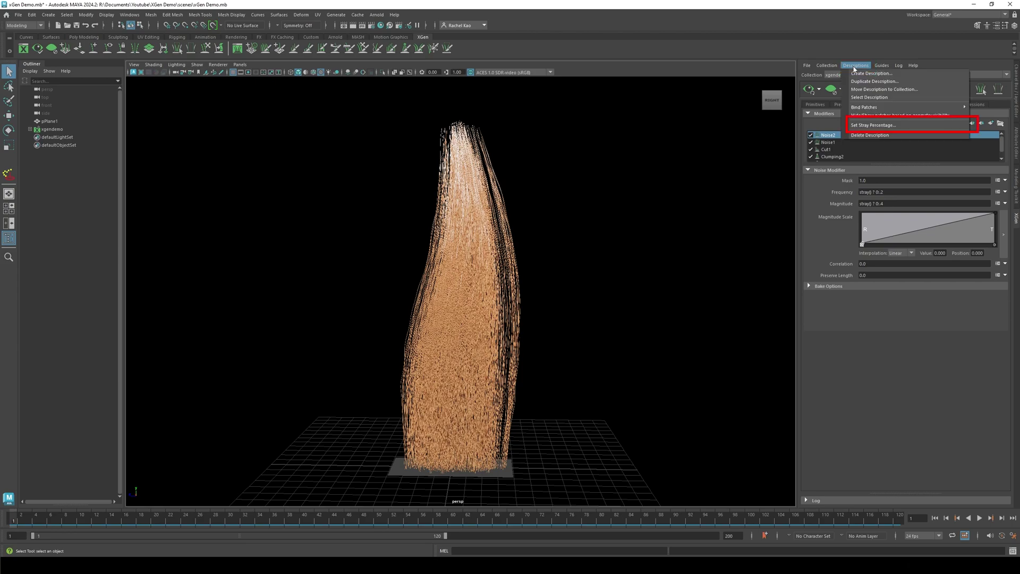
left_click(894, 127)
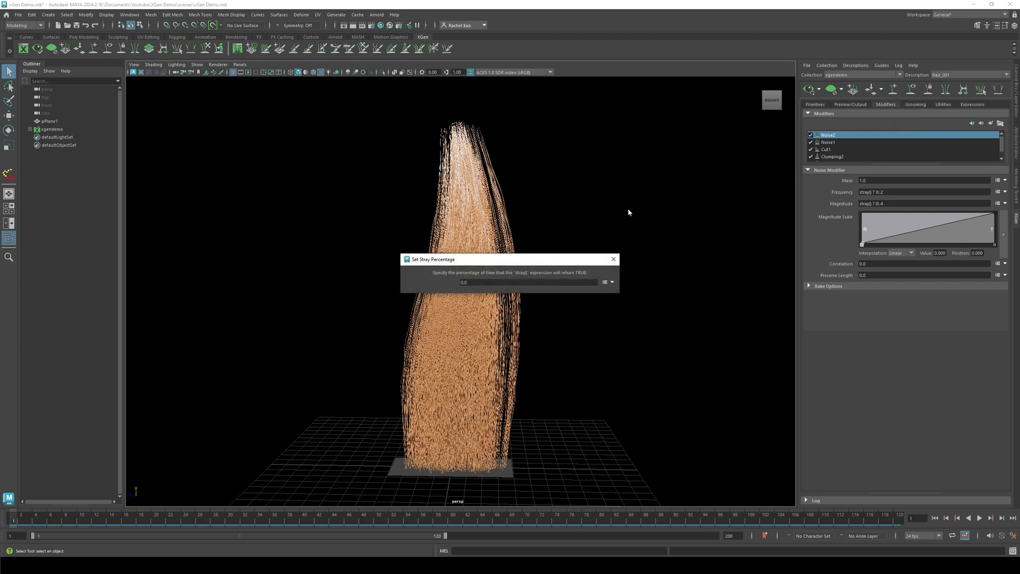
left_click(488, 281)
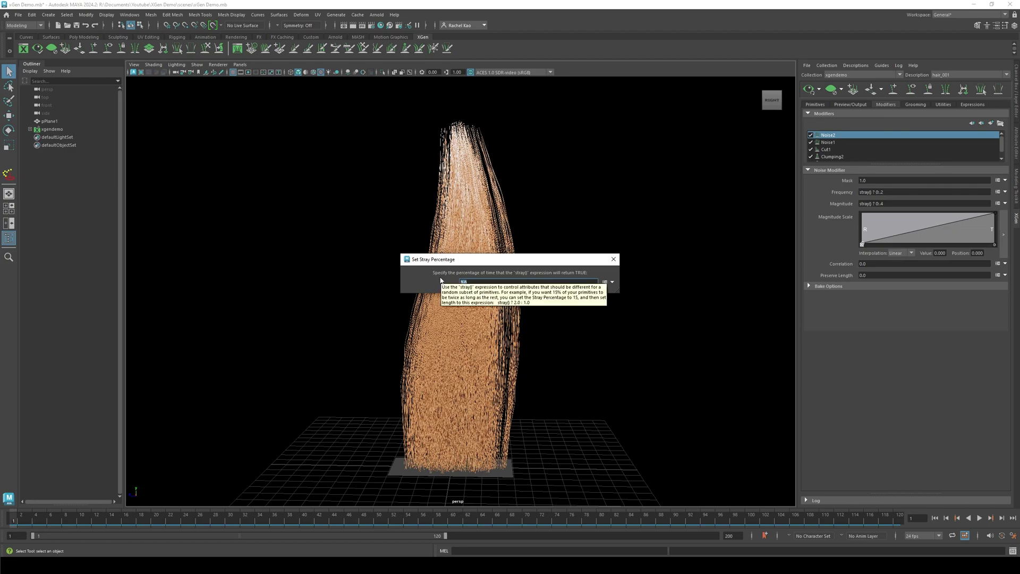
key("Return")
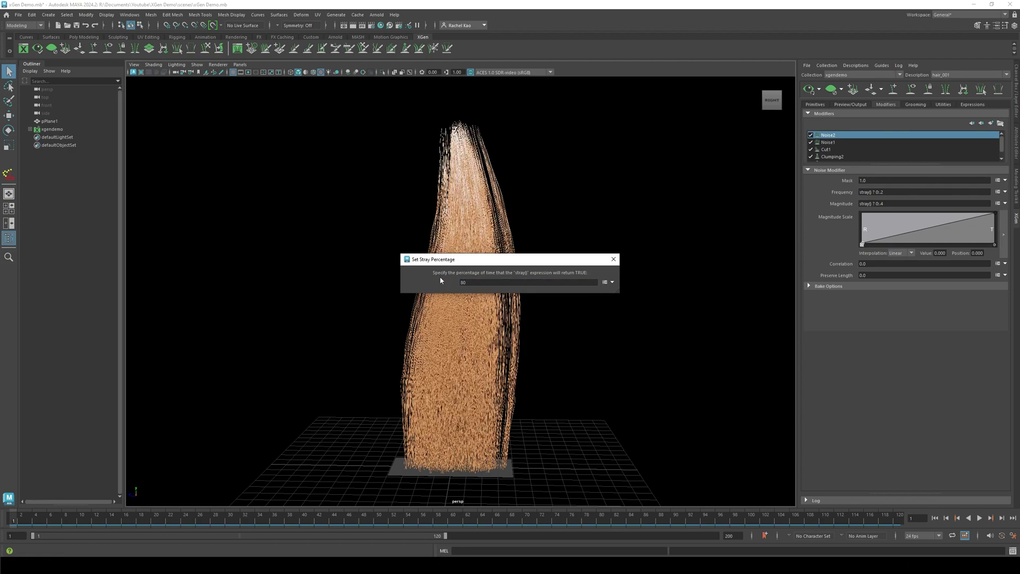
left_click(612, 259)
Step: Reshape the second Noise modifier's magnitude scale with root value 0.618, an added point about a third along and a slightly lowered tip
left_click(863, 218)
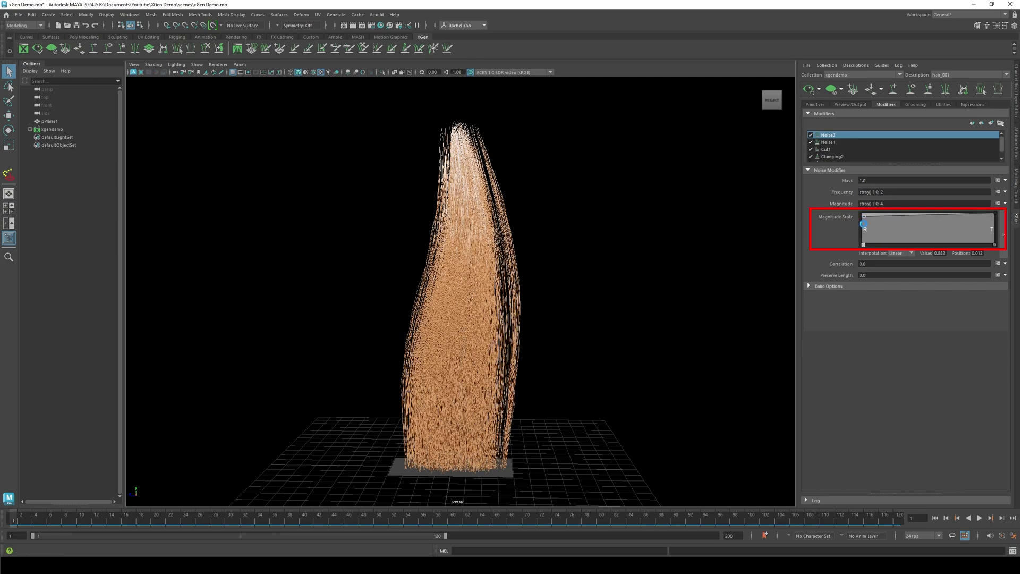
left_click_drag(863, 223, 896, 219)
left_click_drag(995, 214, 991, 229)
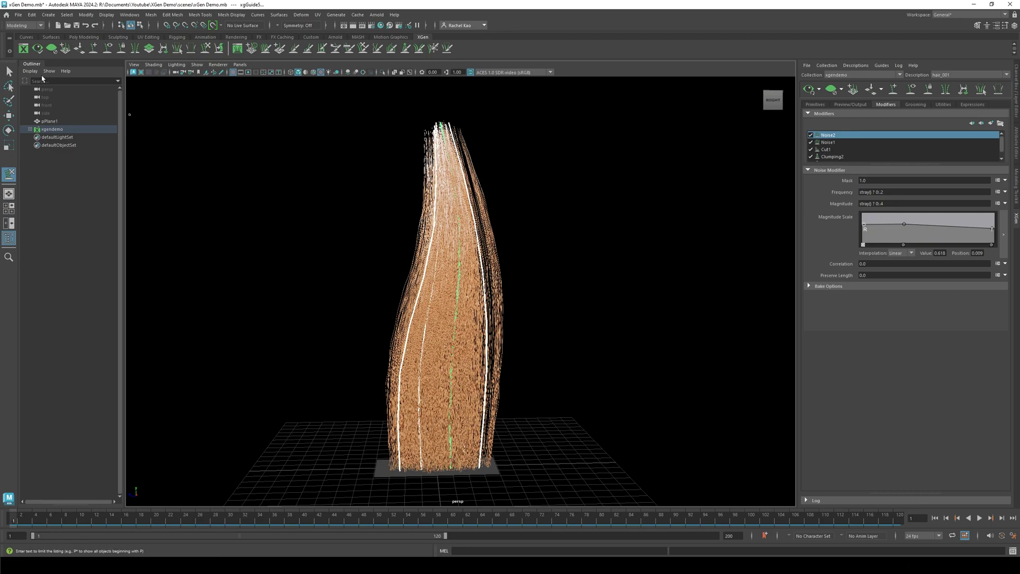
Step: Leave guide sculpting for the Select tool and add a Coil modifier to the hair
left_click(9, 71)
left_click(611, 264)
left_click_drag(610, 292, 605, 294, "alt")
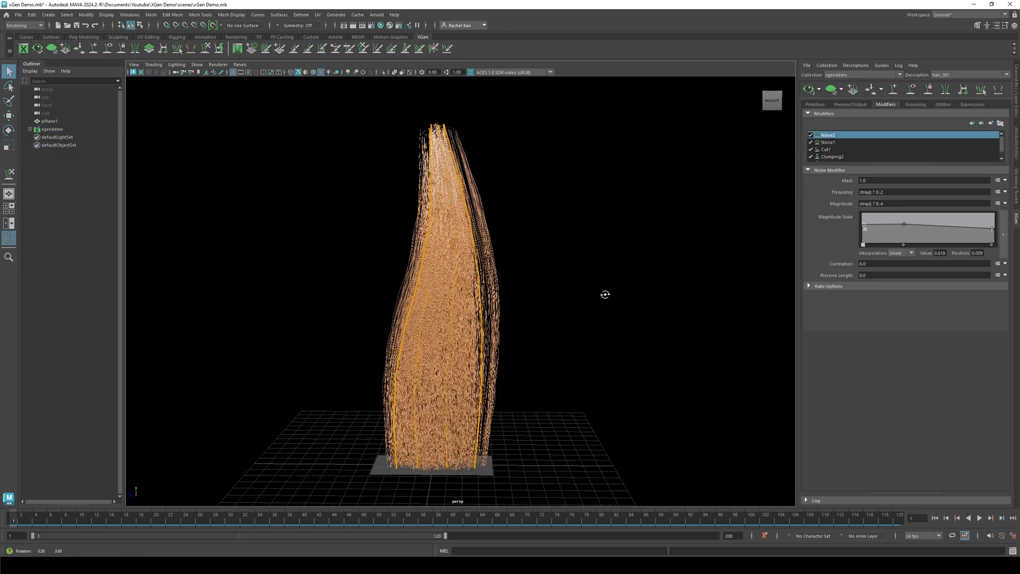
left_click(990, 123)
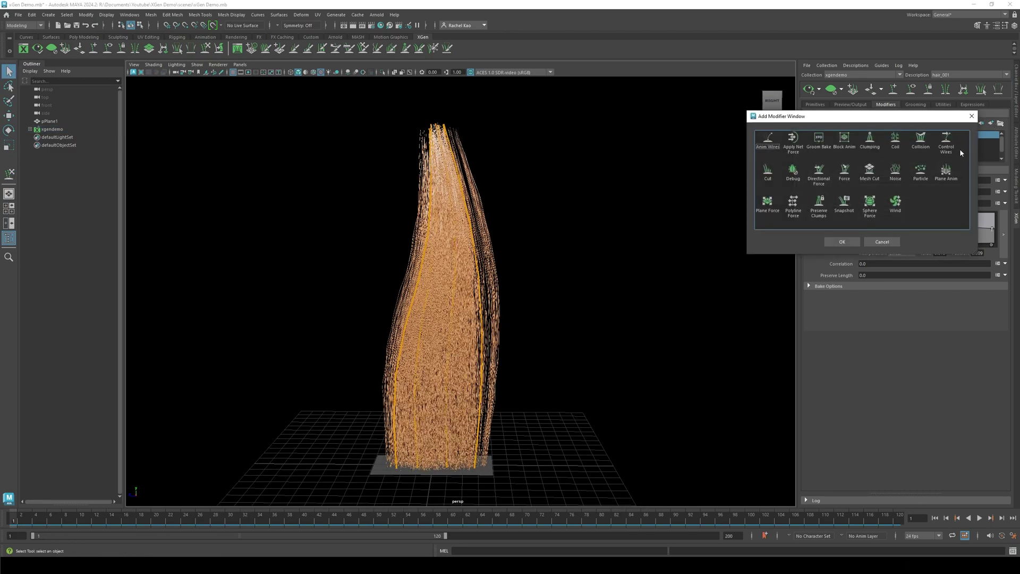
left_click(896, 140)
left_click(842, 241)
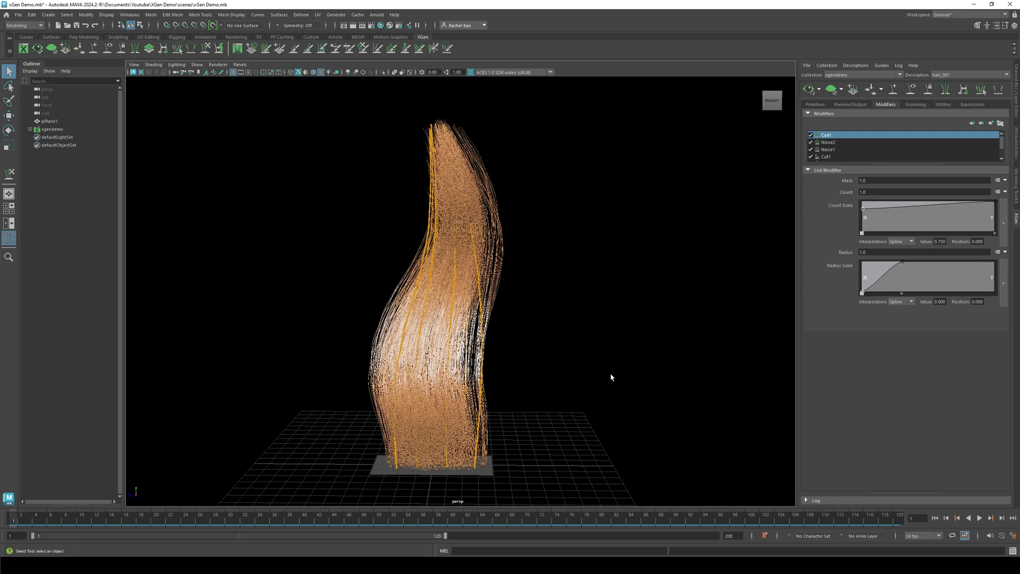
Step: Create a map named mask1 with a black start color for the Coil modifier's mask
scroll(609, 366, "up", 3)
scroll(599, 339, "up", 2)
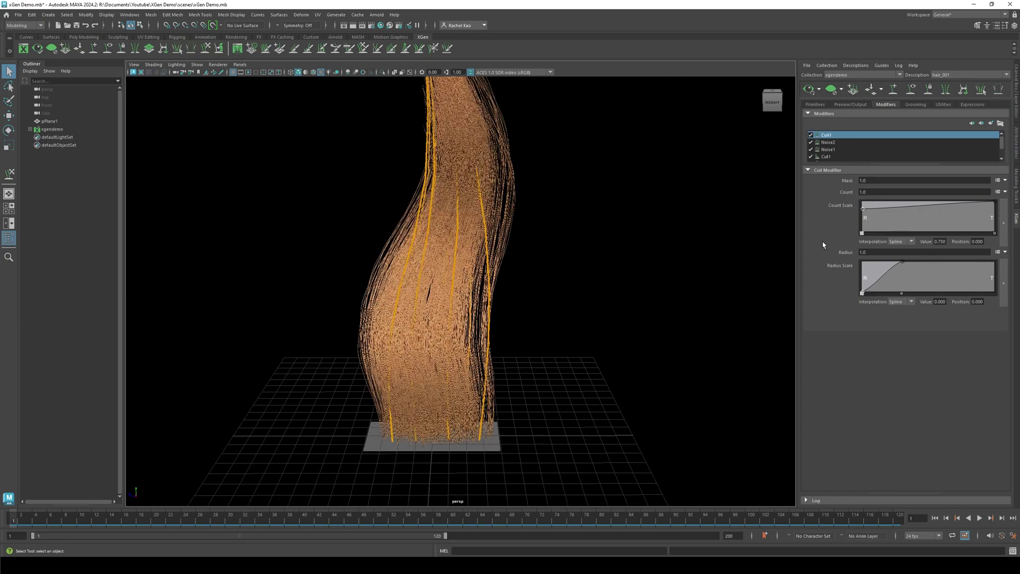
left_click(1004, 181)
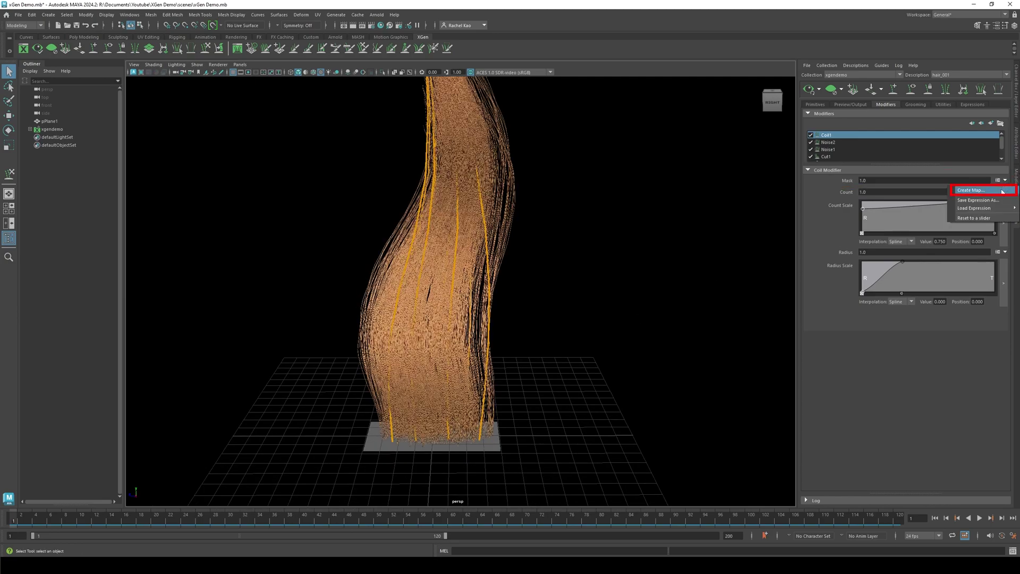
left_click(1002, 191)
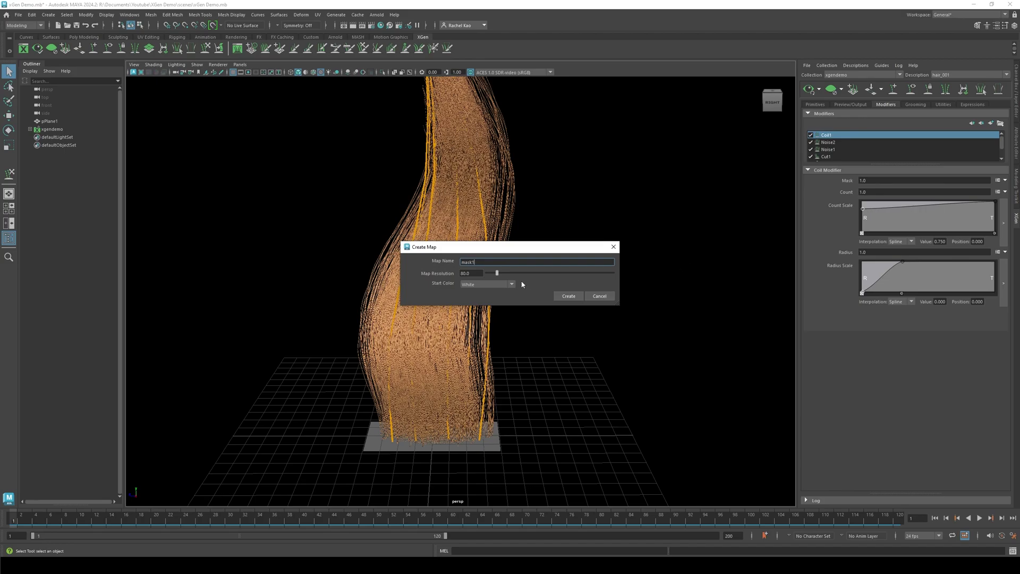
left_click(507, 284)
left_click(498, 304)
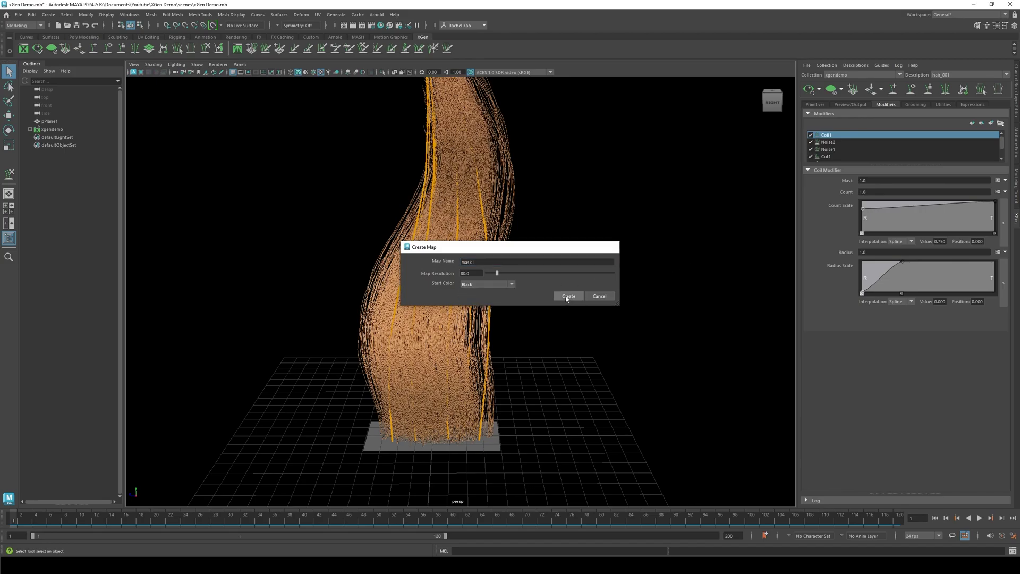
left_click(567, 295)
Step: Paint a white spot on the plane around the base of the outermost guide and save the coil mask map
scroll(485, 391, "up", 5)
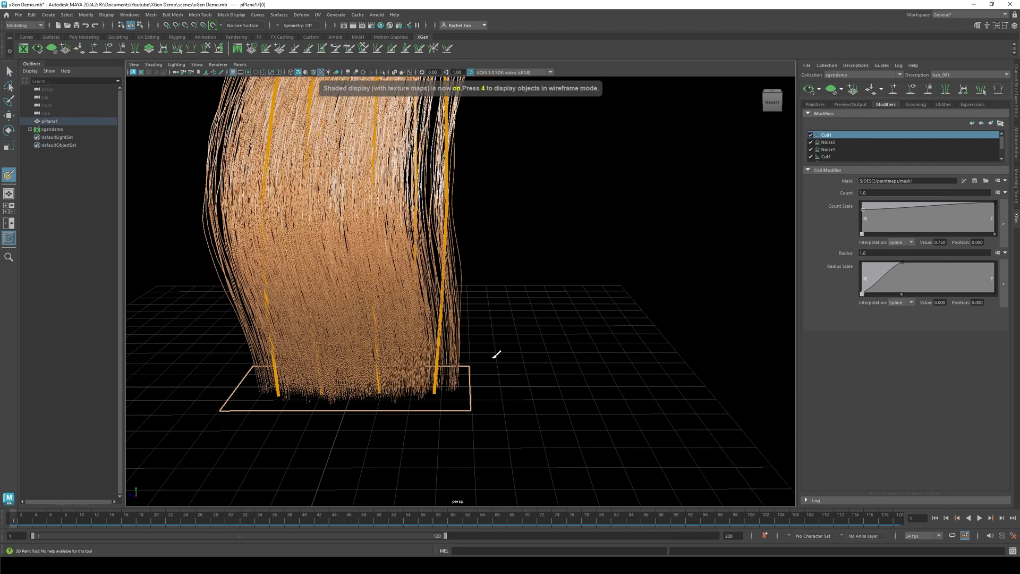
left_click_drag(493, 357, 499, 377, "alt")
double_click(9, 175)
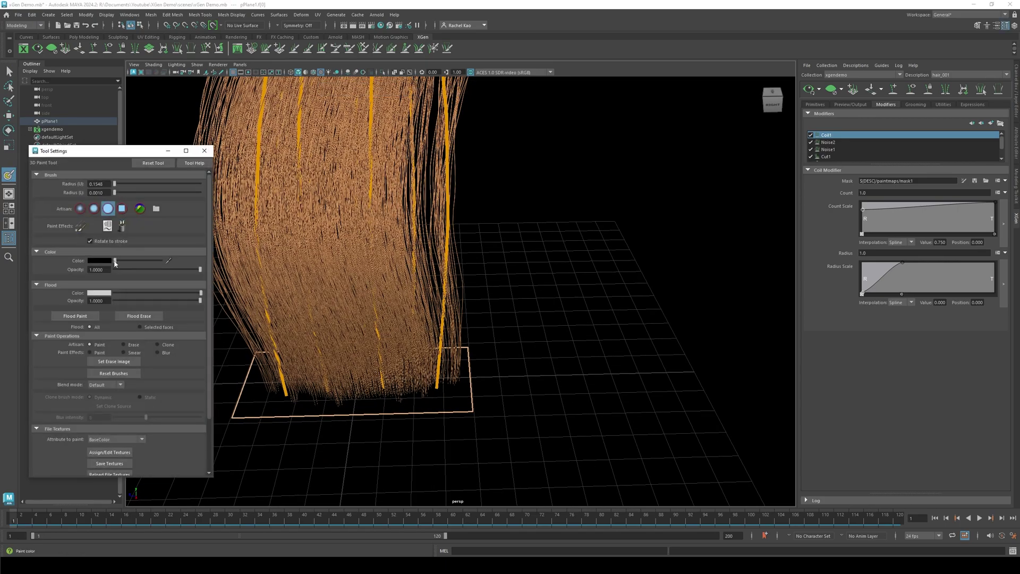
left_click_drag(114, 263, 161, 260)
left_click_drag(439, 383, 441, 380)
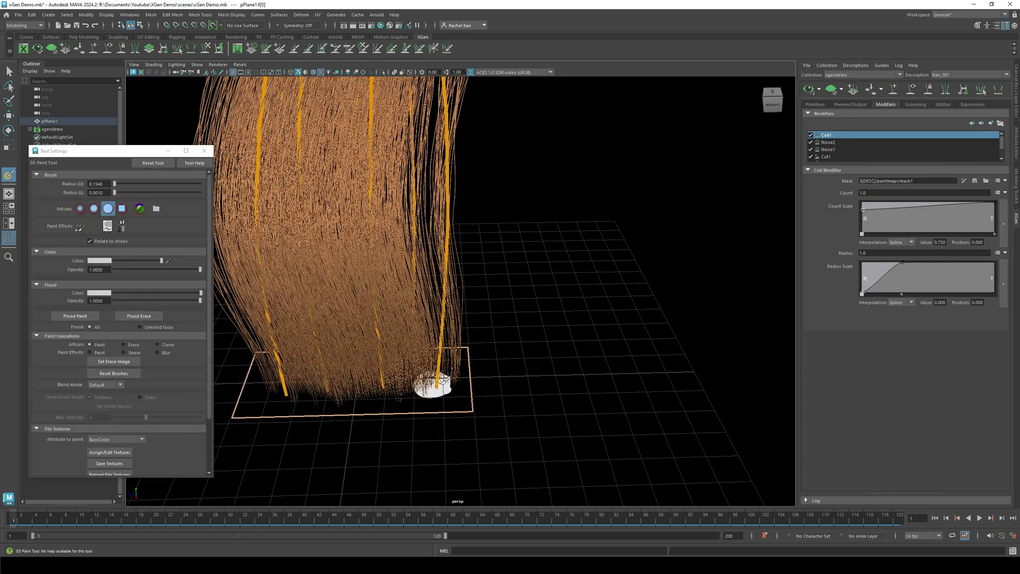
left_click(204, 151)
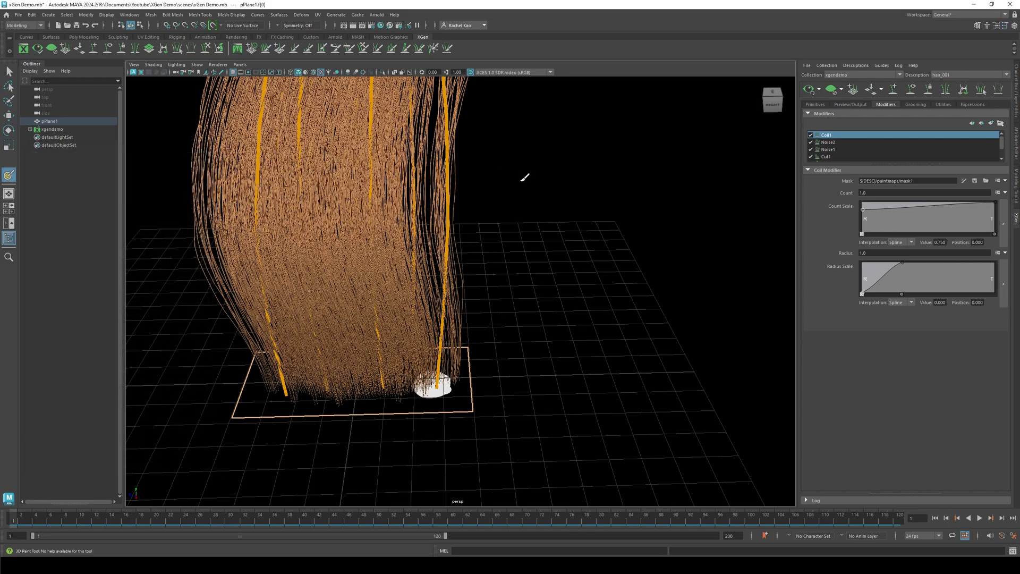
left_click(974, 181)
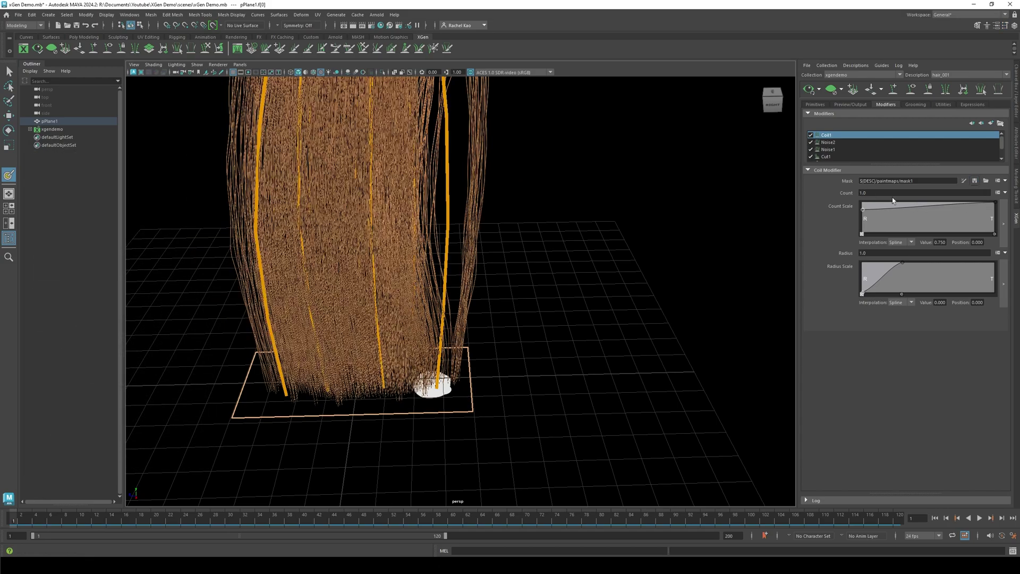
Step: Sculpt the guide rooted in the white-painted area outward, pulling its tip and middle away from the main hair
scroll(609, 247, "down", 6)
middle_click_drag(609, 246, 610, 302, "alt")
scroll(610, 303, "up", 3)
left_click_drag(610, 303, 609, 278, "alt")
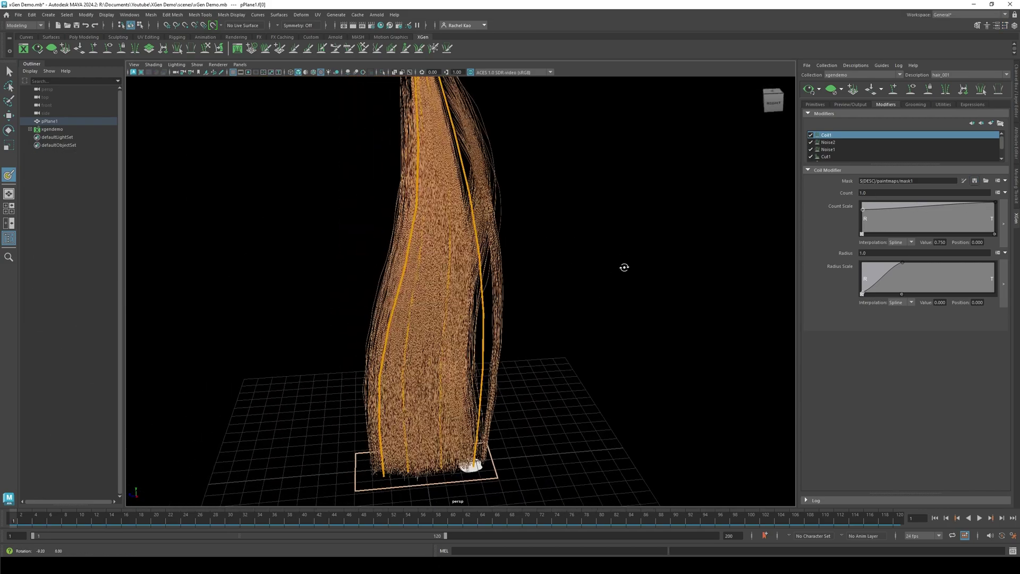
left_click_drag(624, 267, 611, 264, "alt")
scroll(569, 210, "down", 1)
middle_click_drag(569, 212, 566, 250, "alt")
left_click(8, 70)
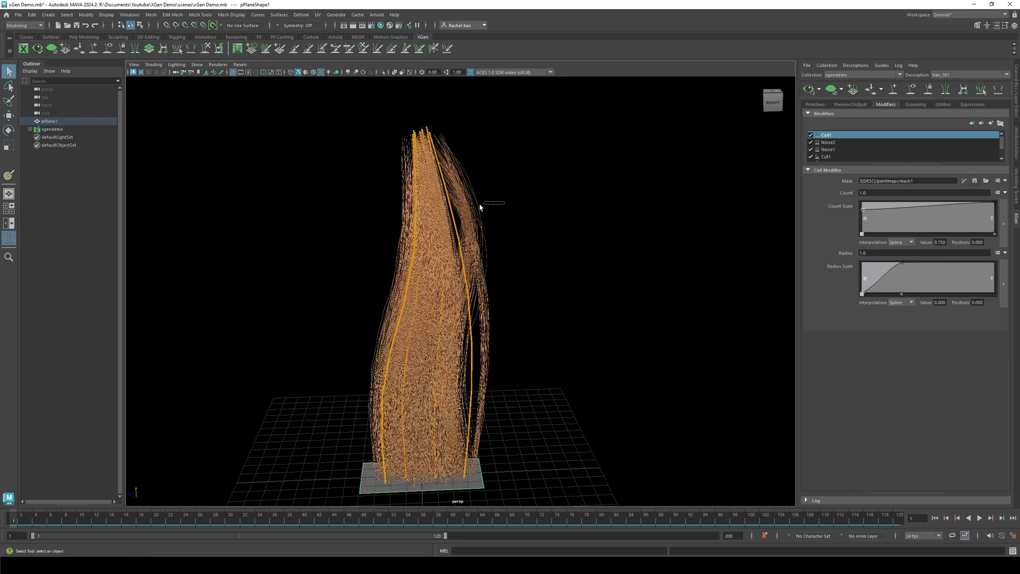
left_click_drag(479, 207, 452, 215)
left_click(205, 48)
left_click_drag(466, 164, 511, 167)
mouse_move(478, 373)
left_mouse_down()
mouse_move(499, 374)
mouse_move(510, 239)
mouse_move(526, 193)
mouse_move(501, 348)
mouse_move(491, 294)
left_mouse_up()
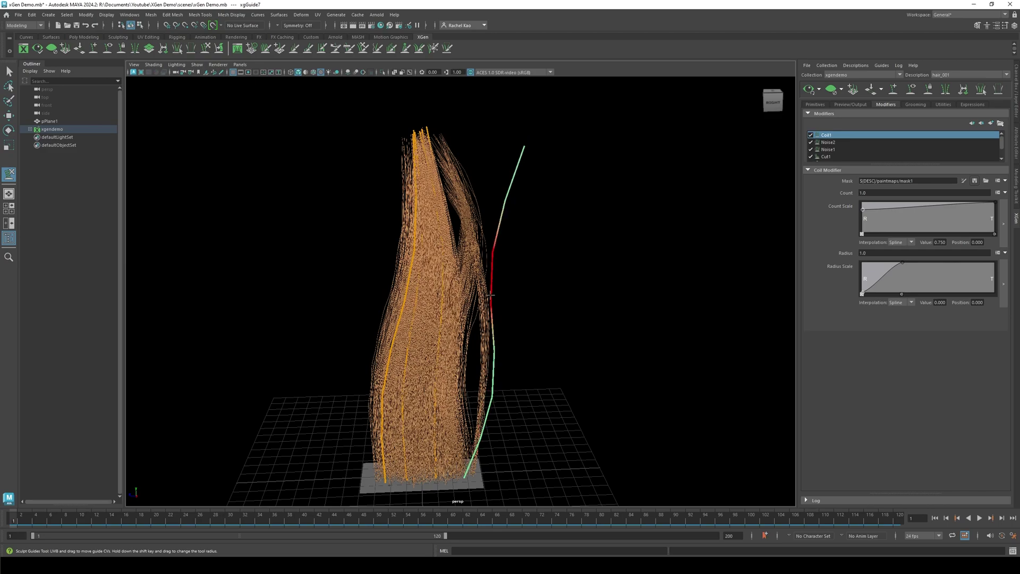
Step: Set the Coil modifier's count to 10 and inspect the coiled strands
left_click_drag(629, 271, 625, 248, "alt")
middle_click_drag(626, 248, 639, 237, "alt")
left_click_drag(875, 193, 859, 193)
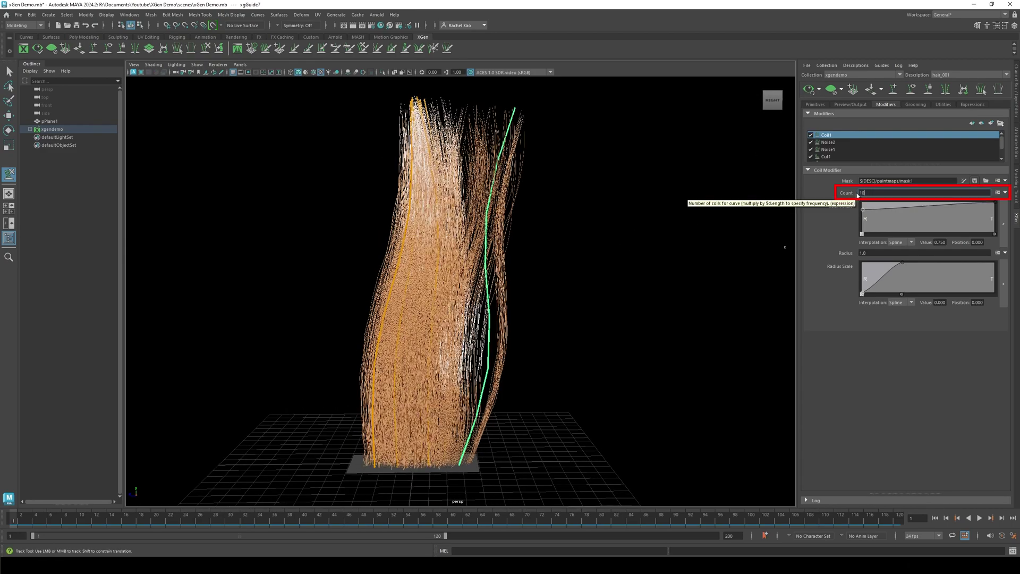
key("Return")
scroll(637, 269, "up", 8)
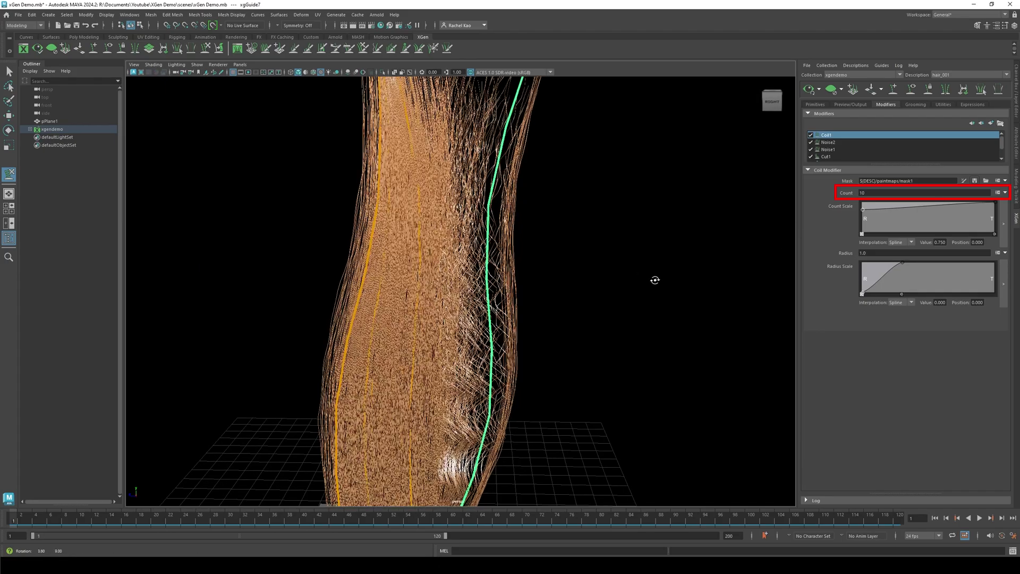
scroll(646, 268, "down", 5)
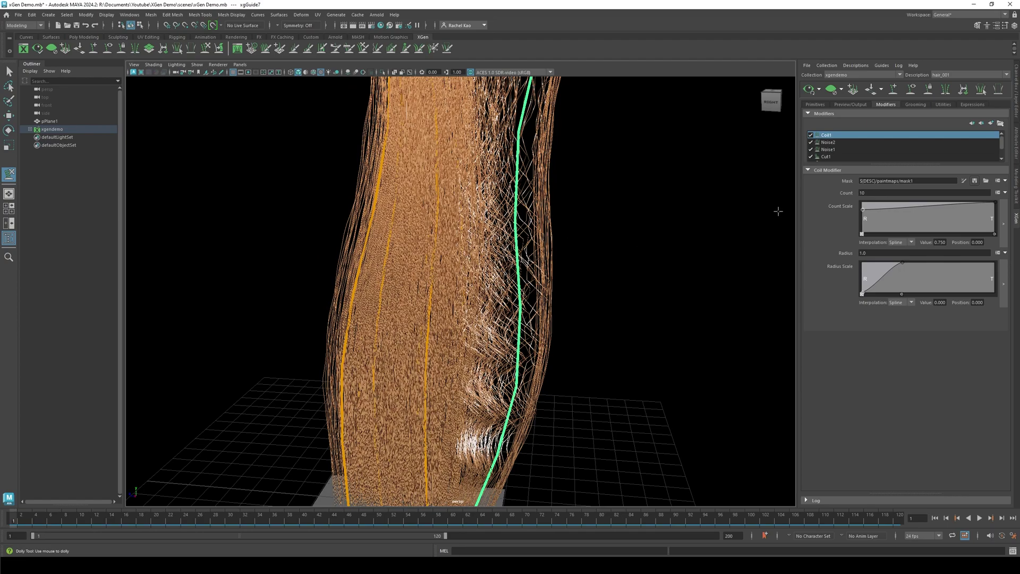
Step: Lower the coil's Count Scale curve to about 0.30 at the root and 0.750 at the tip
left_click_drag(862, 209, 862, 223)
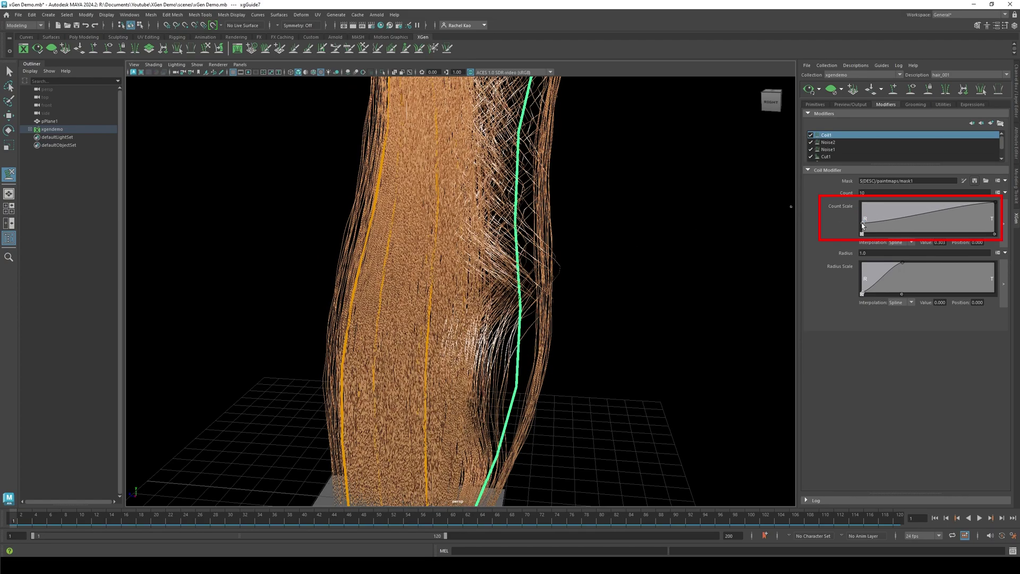
scroll(685, 224, "down", 3)
middle_click_drag(616, 221, 617, 260, "alt")
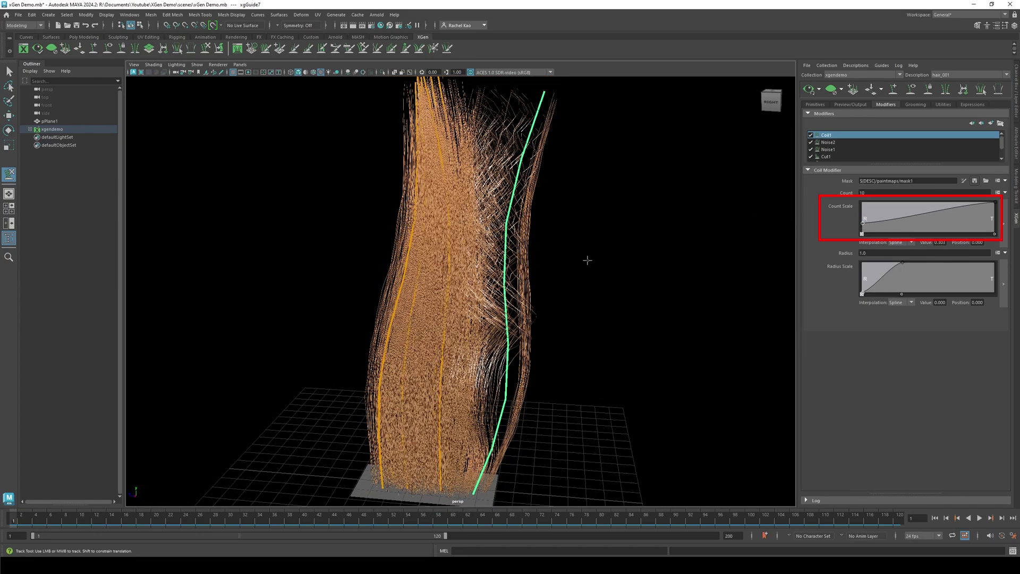
left_click_drag(587, 260, 606, 257, "alt")
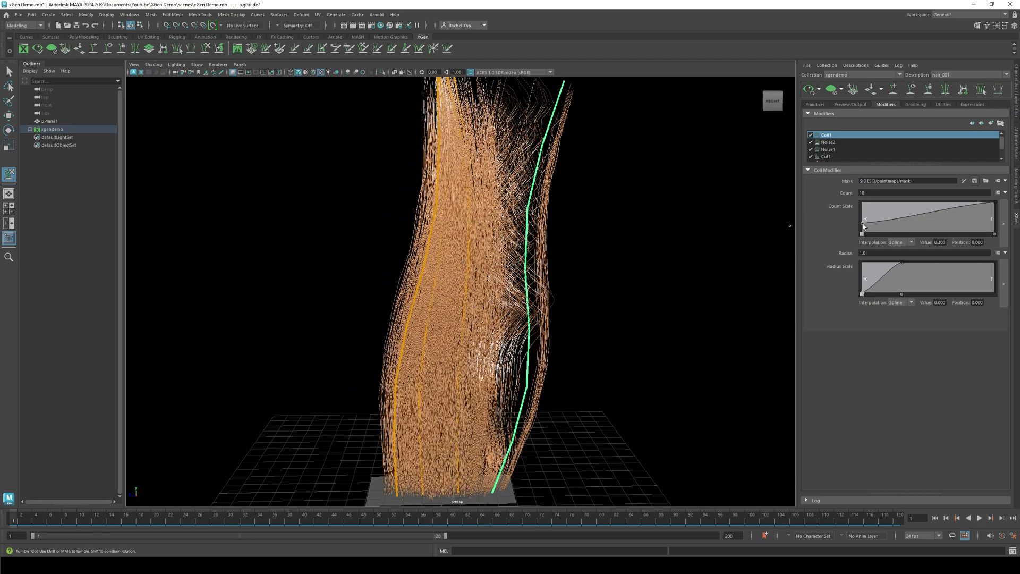
left_click_drag(862, 226, 864, 225)
left_click_drag(993, 204, 995, 215)
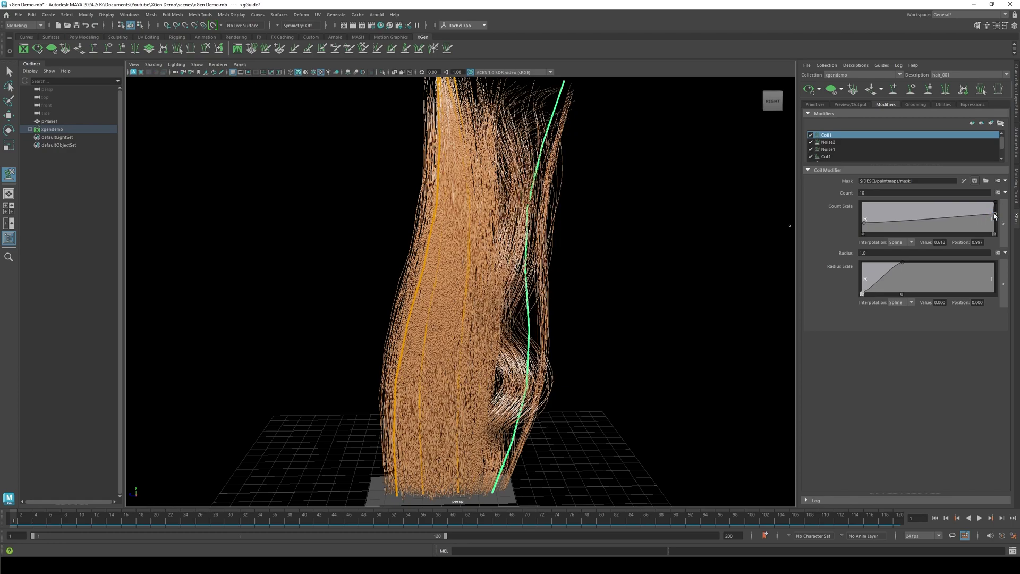
left_click_drag(994, 215, 995, 211)
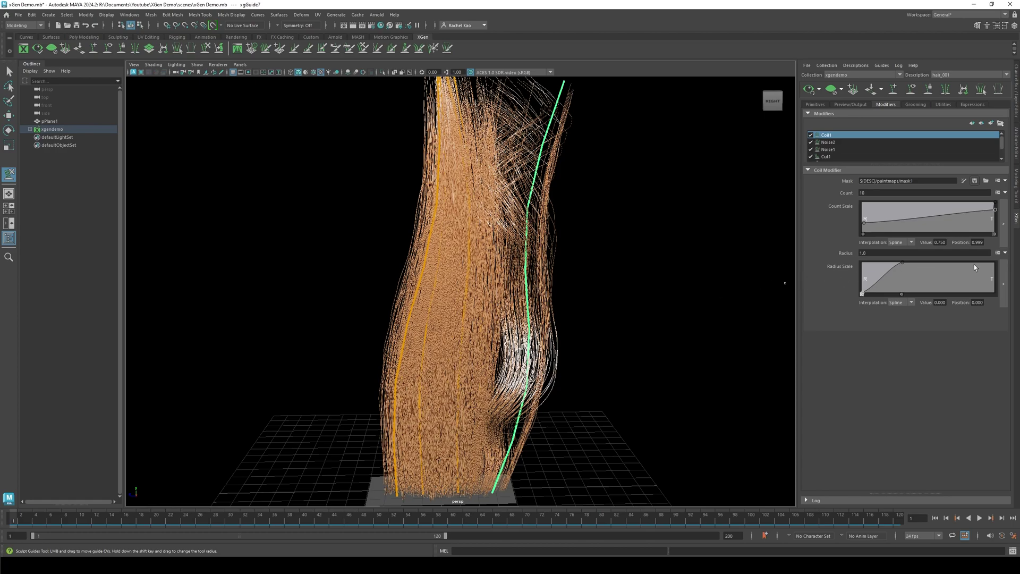
scroll(629, 384, "down", 2)
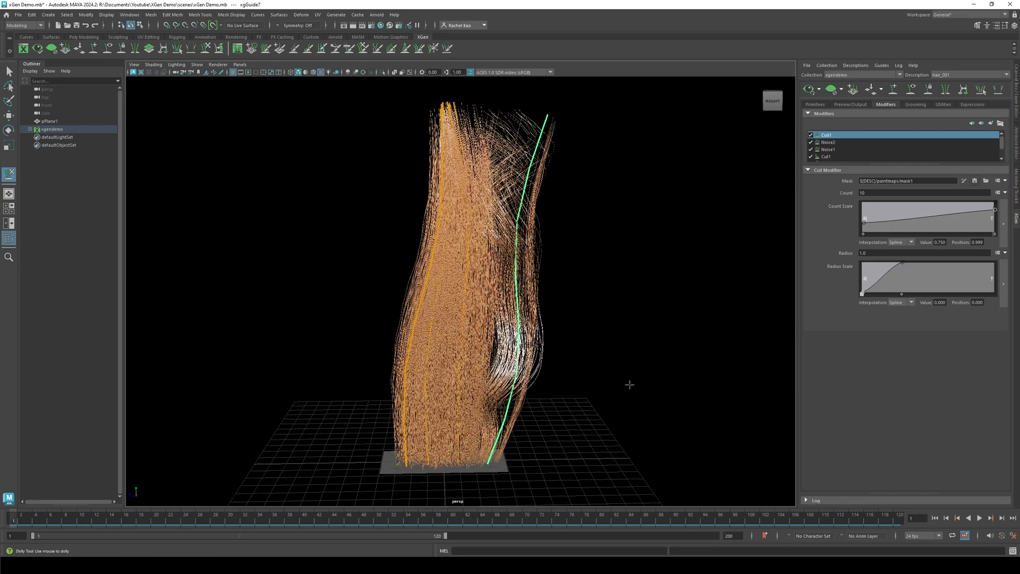
mouse_move(629, 384)
left_mouse_down("alt")
mouse_move(614, 382)
mouse_move(638, 381)
left_mouse_up("alt")
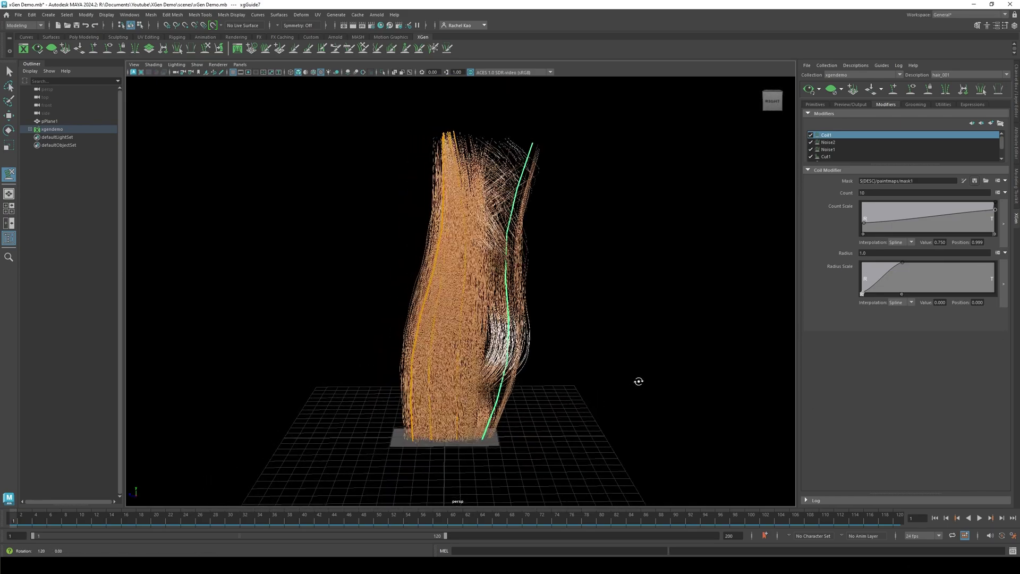